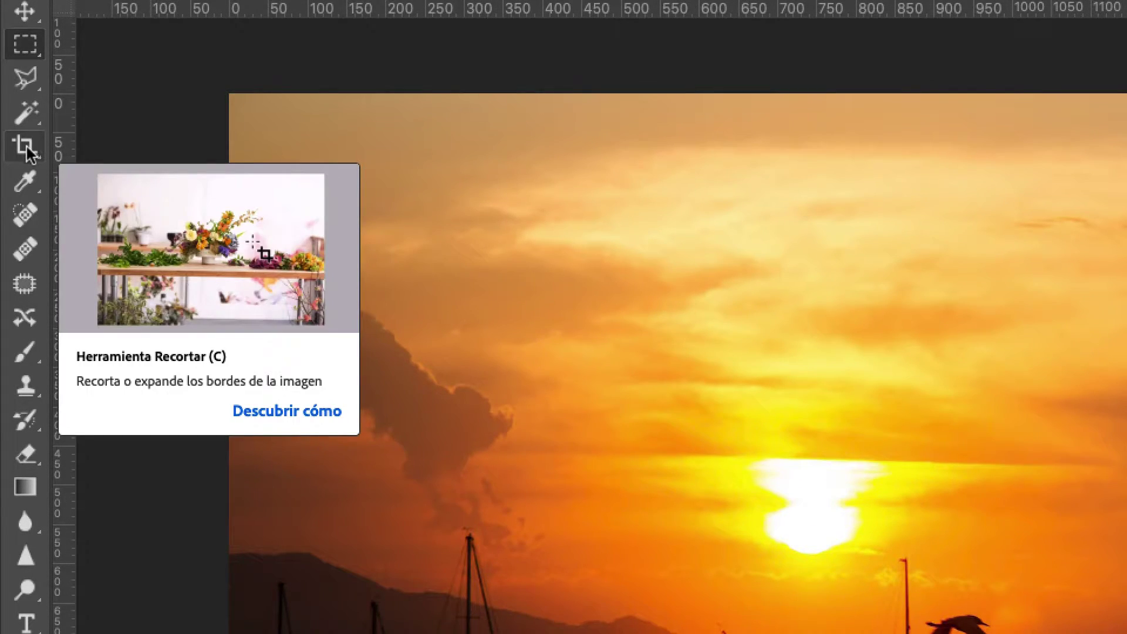
Activate the Crop tool and drag the top-right handle to frame the harbor photo.
left_click(24, 146)
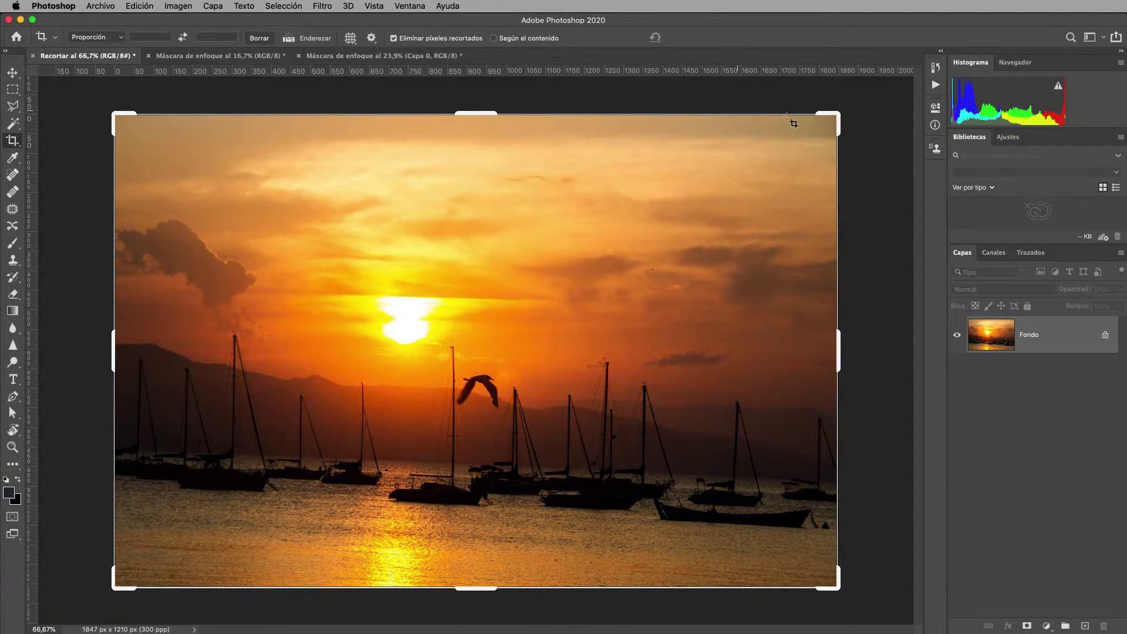
left_click_drag(839, 113, 795, 139)
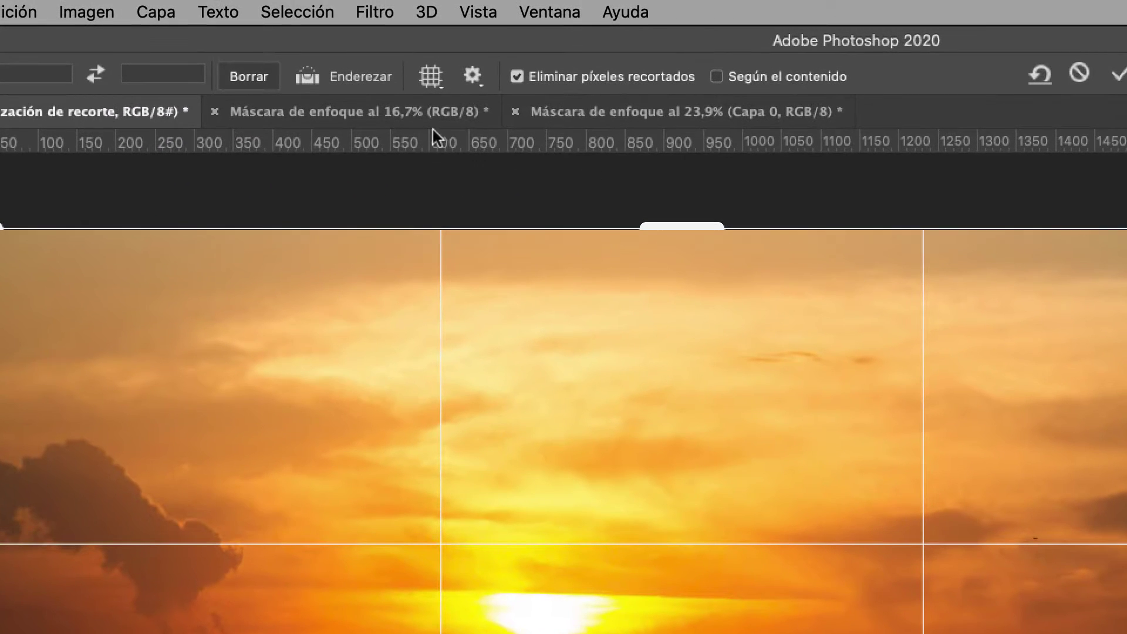
Straighten the photo along the waterline with Enderezar, widen the right edge, and commit the 1762 x 1135 crop.
left_click(309, 76)
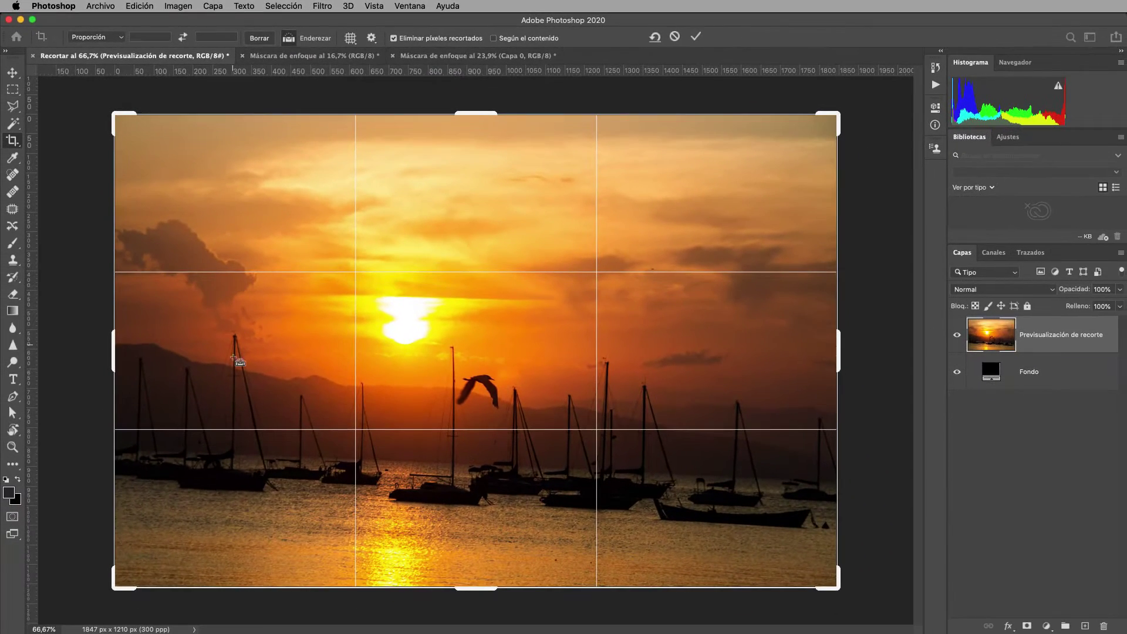
mouse_move(116, 450)
left_mouse_down()
mouse_move(548, 460)
mouse_move(837, 483)
left_mouse_up()
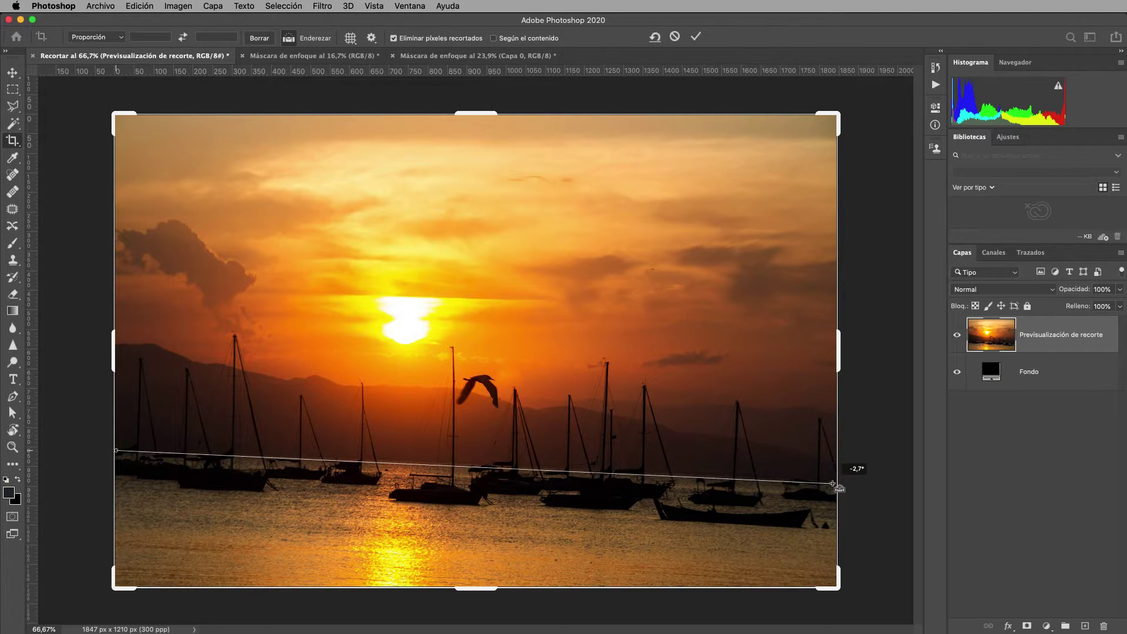
left_click_drag(837, 483, 837, 482)
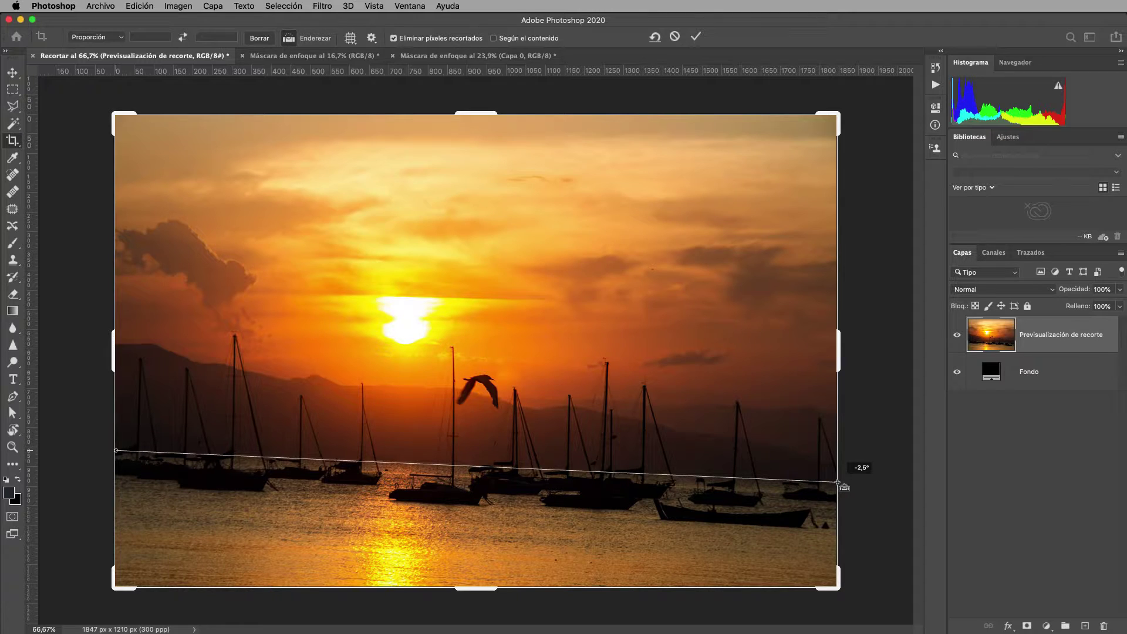
left_click_drag(837, 482, 836, 482)
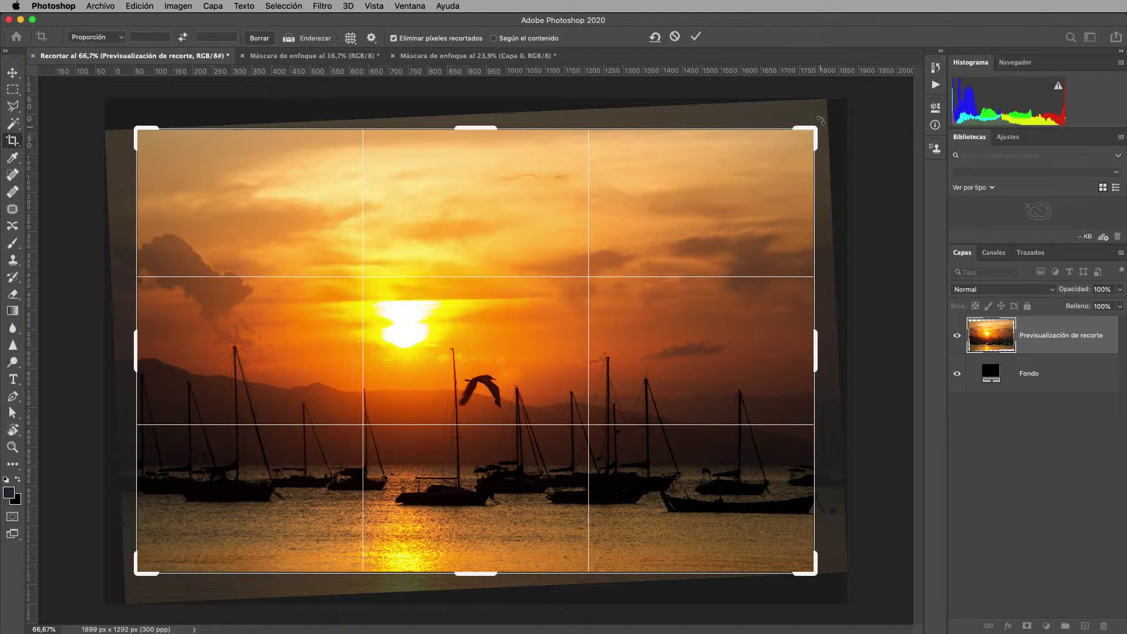
left_click_drag(816, 342, 822, 341)
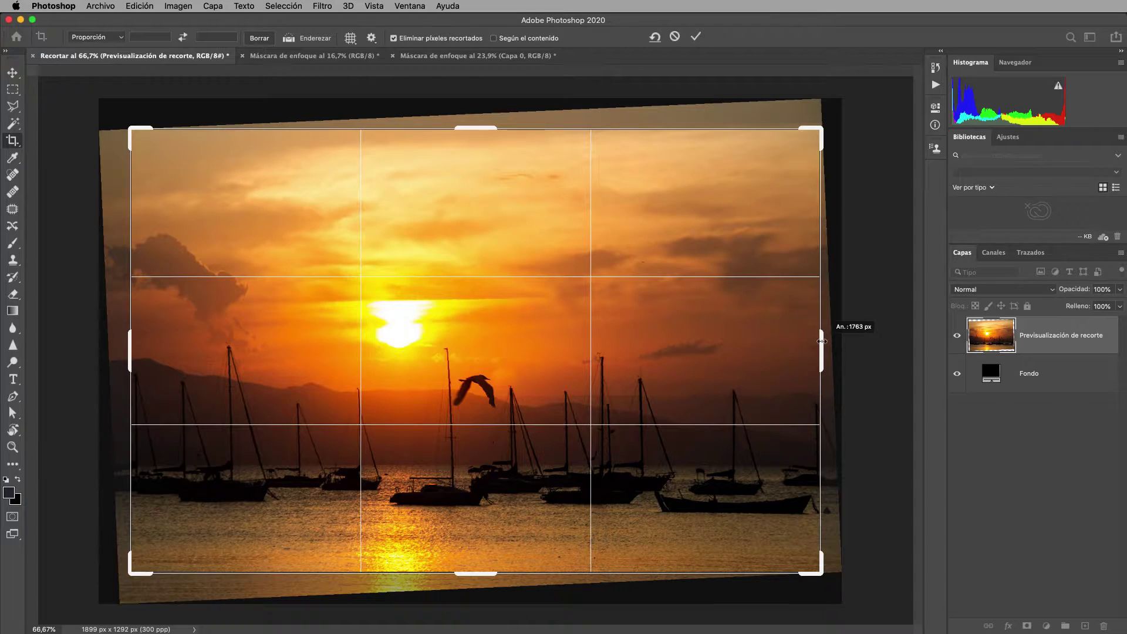
key("super+r")
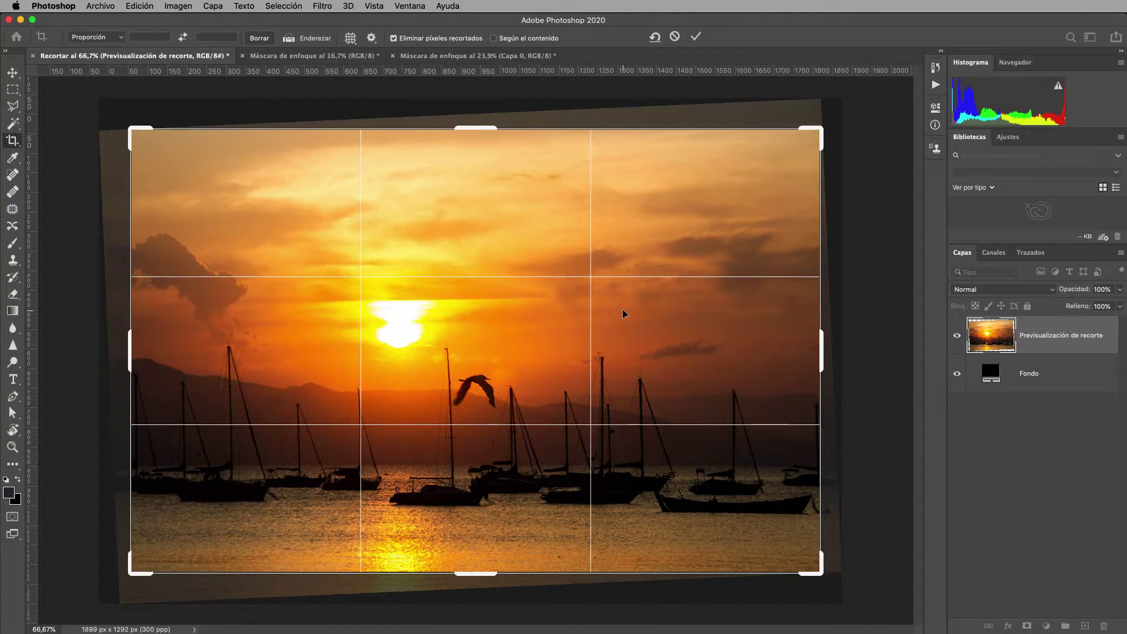
left_click(696, 36)
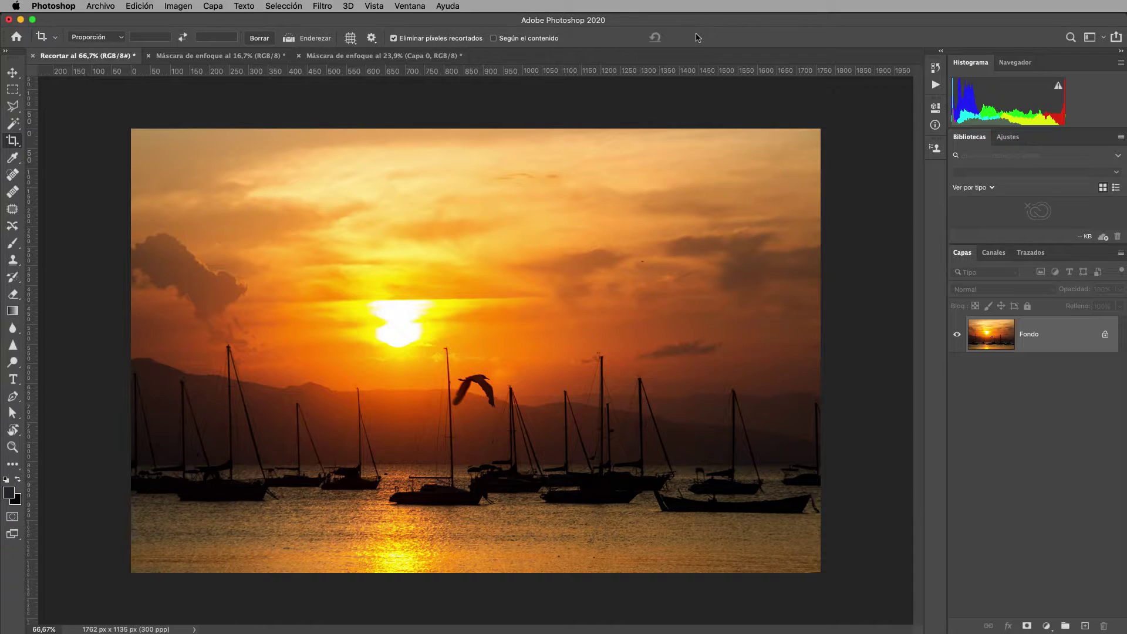
Revert the harbor photo to its opened 1847 x 1210 state from the top History snapshot.
left_click(935, 68)
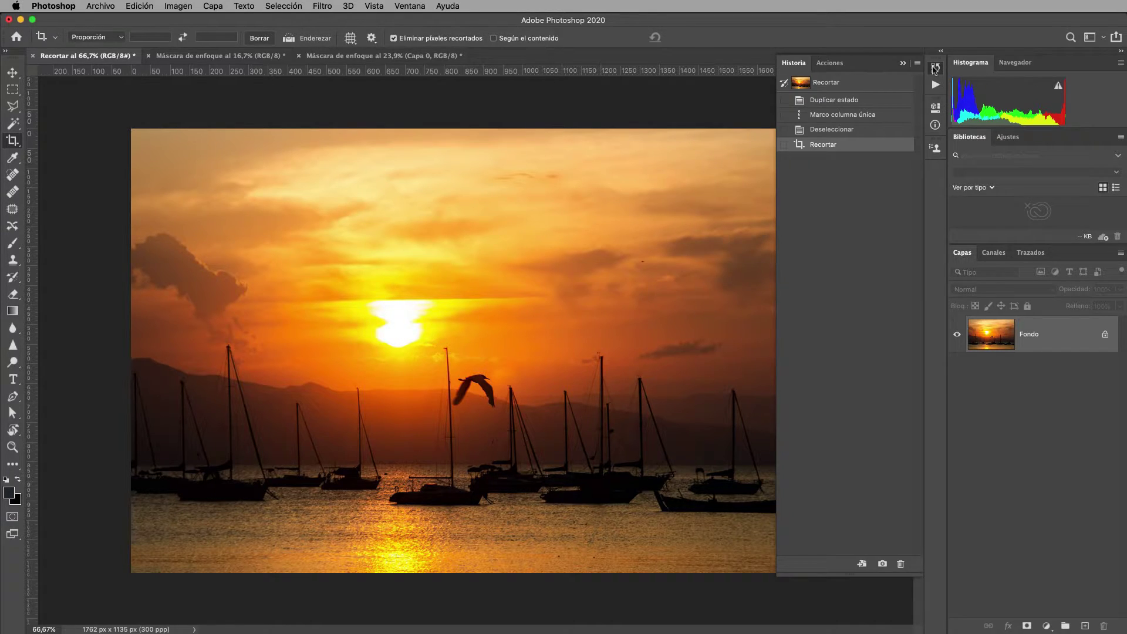
left_click(831, 84)
left_click(903, 64)
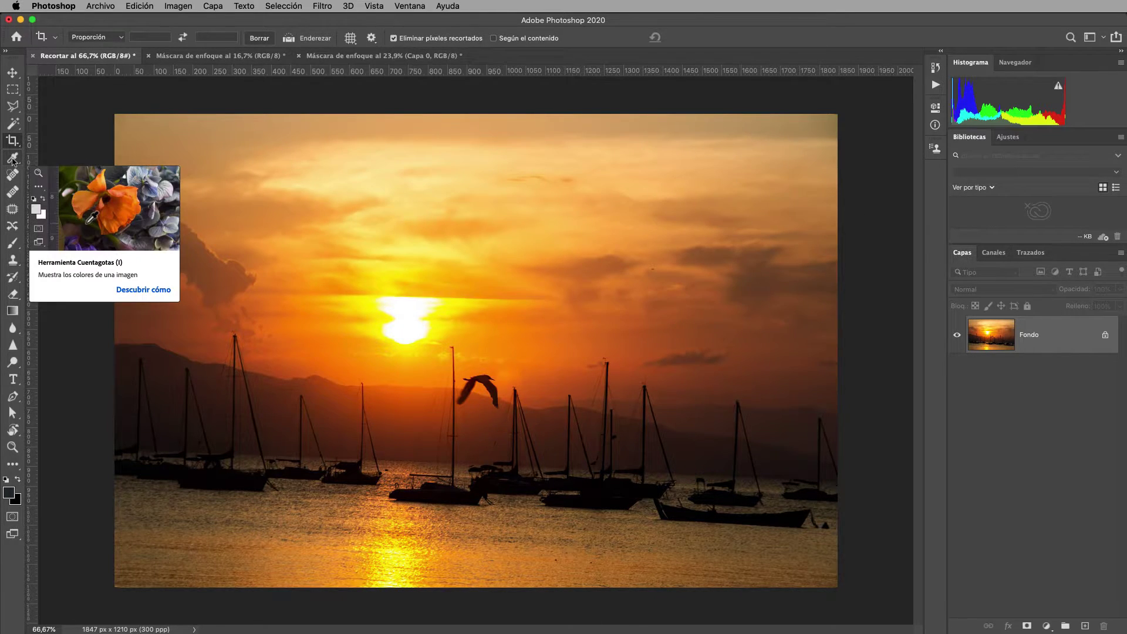
Browse the color sampler's tool group, then apply the Aspectos esenciales workspace.
left_click(13, 159)
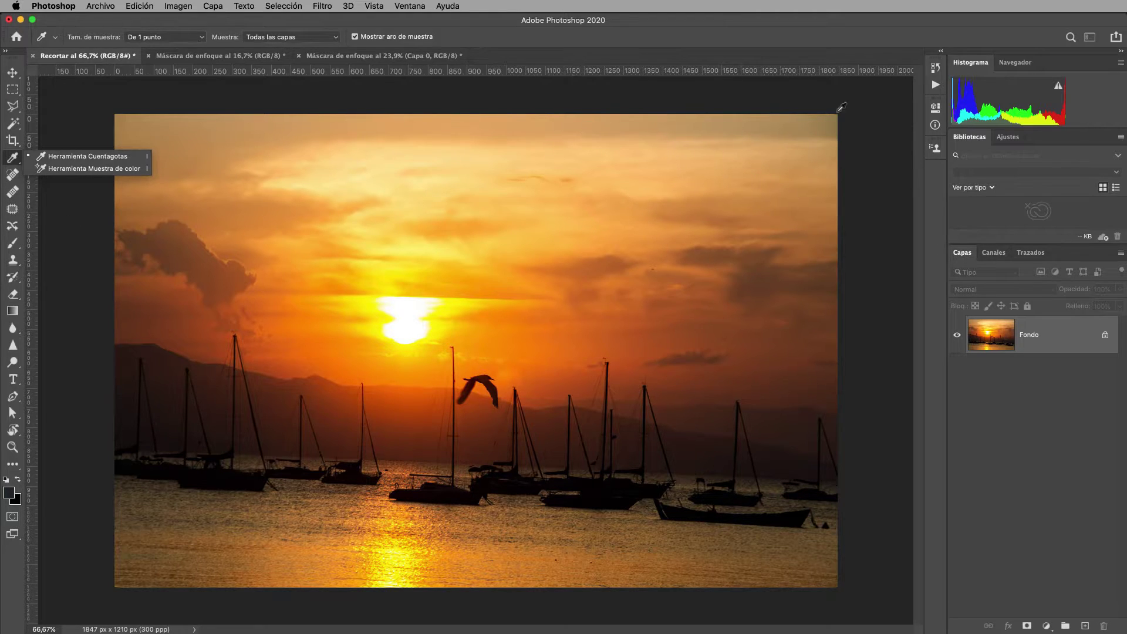
key("Escape")
left_click(1102, 39)
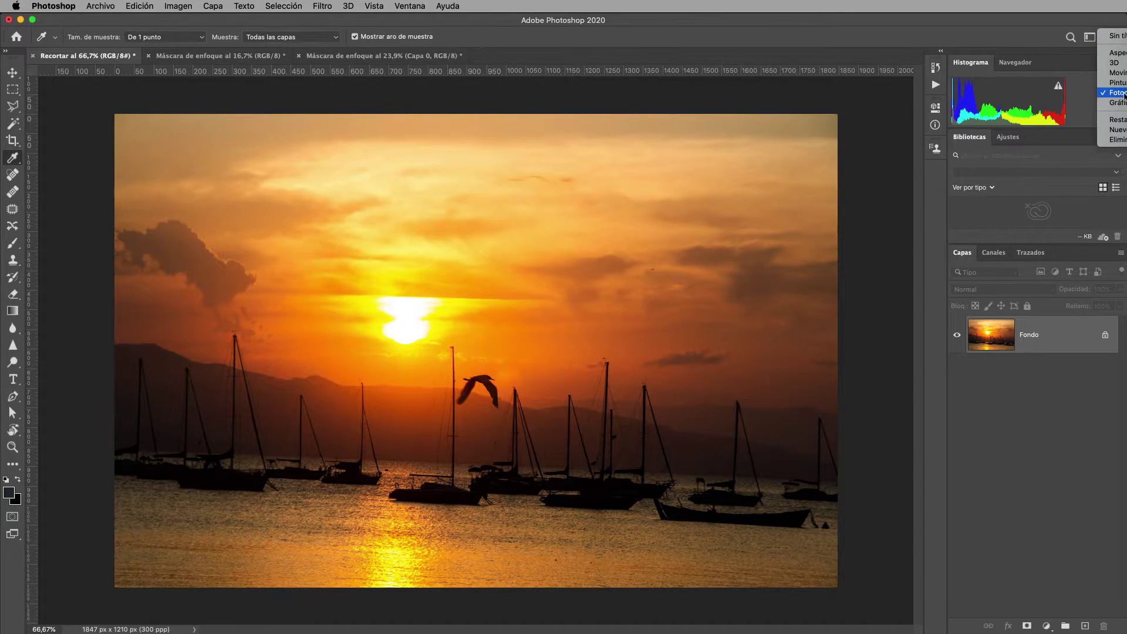
left_click(1107, 54)
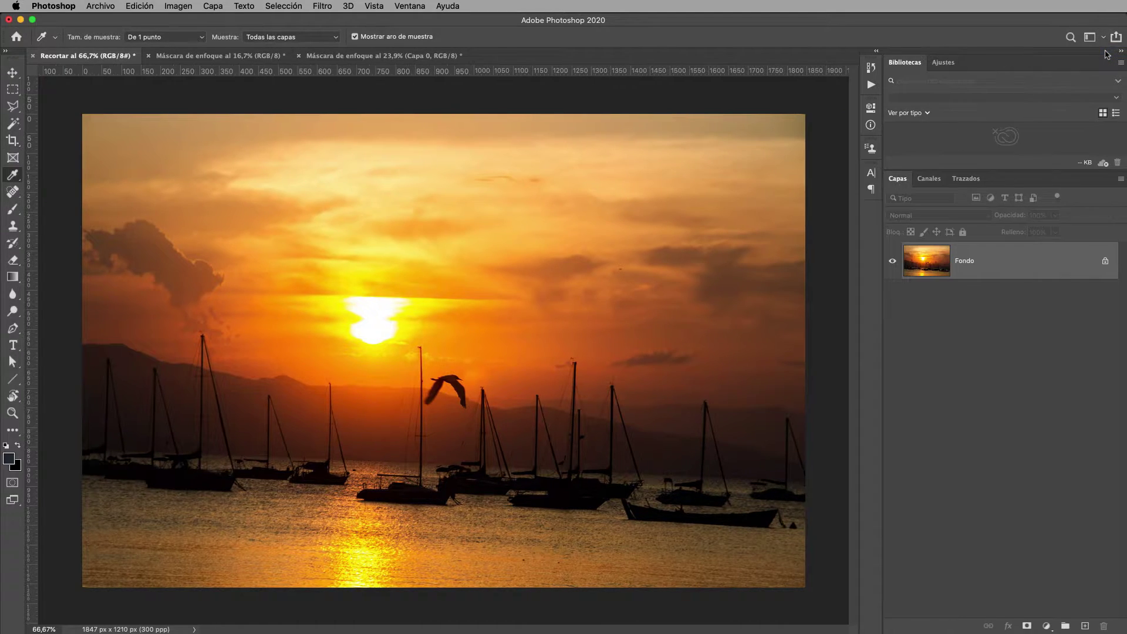
Recheck the color sampler group, try other workspaces, and show the Edit Toolbar's extra tools list.
right_click(12, 176)
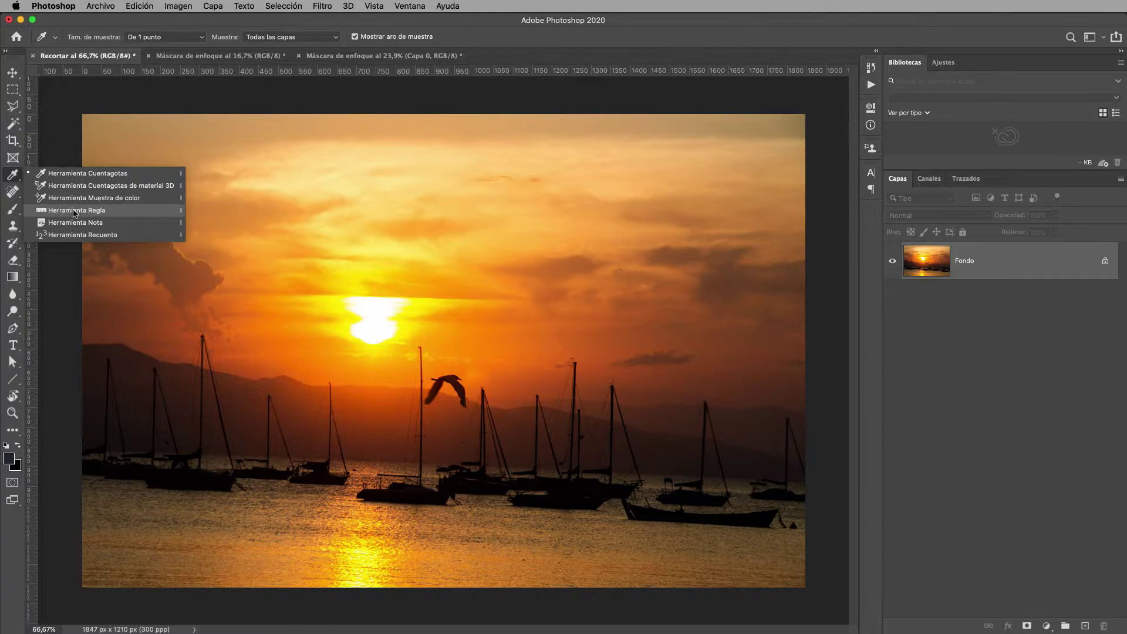
left_click(1103, 38)
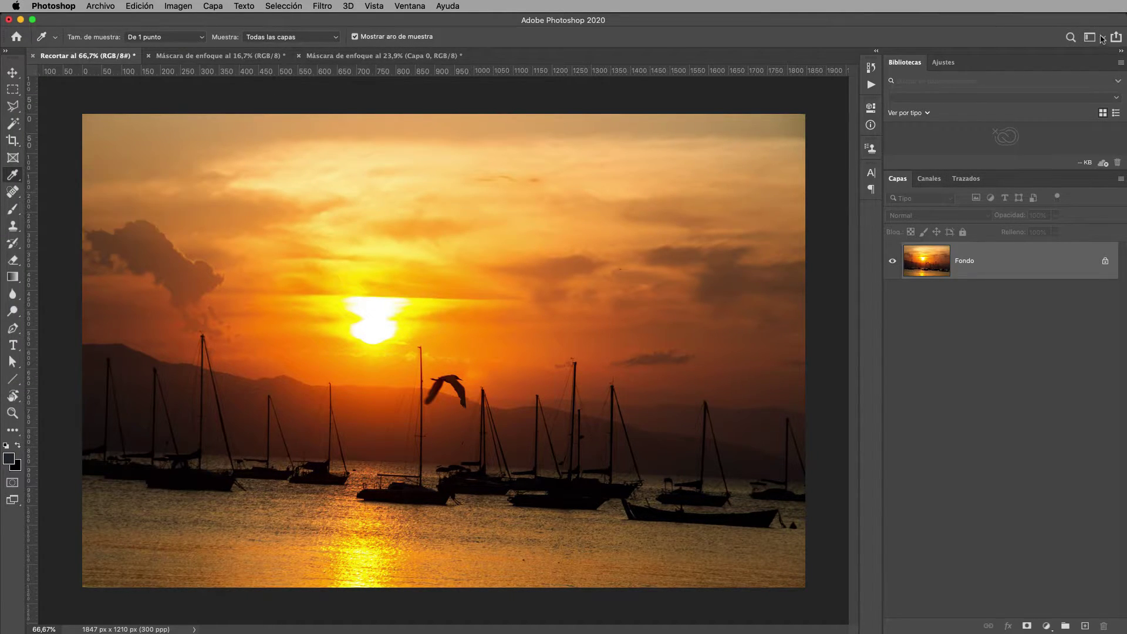
left_click(1102, 39)
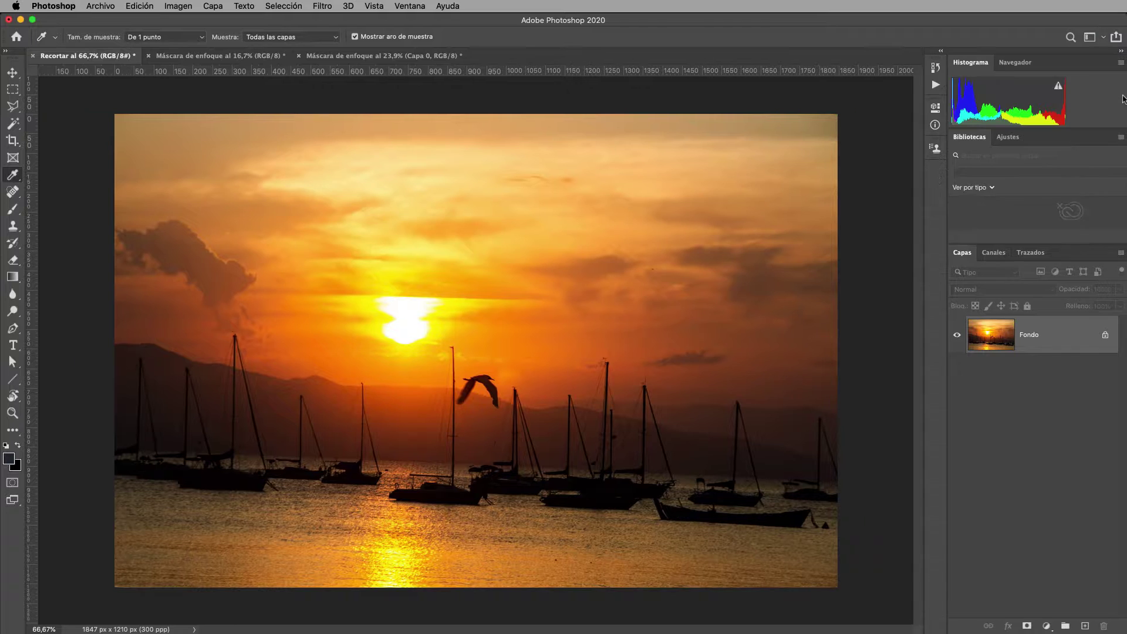
left_click(1102, 39)
left_click(1117, 100)
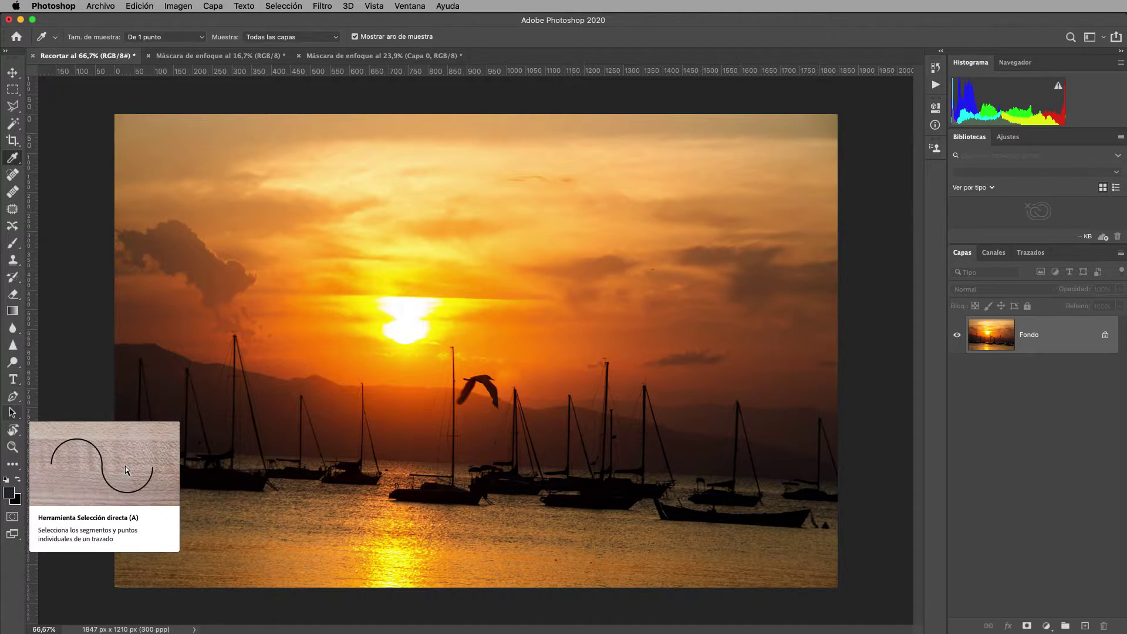
left_click(15, 467)
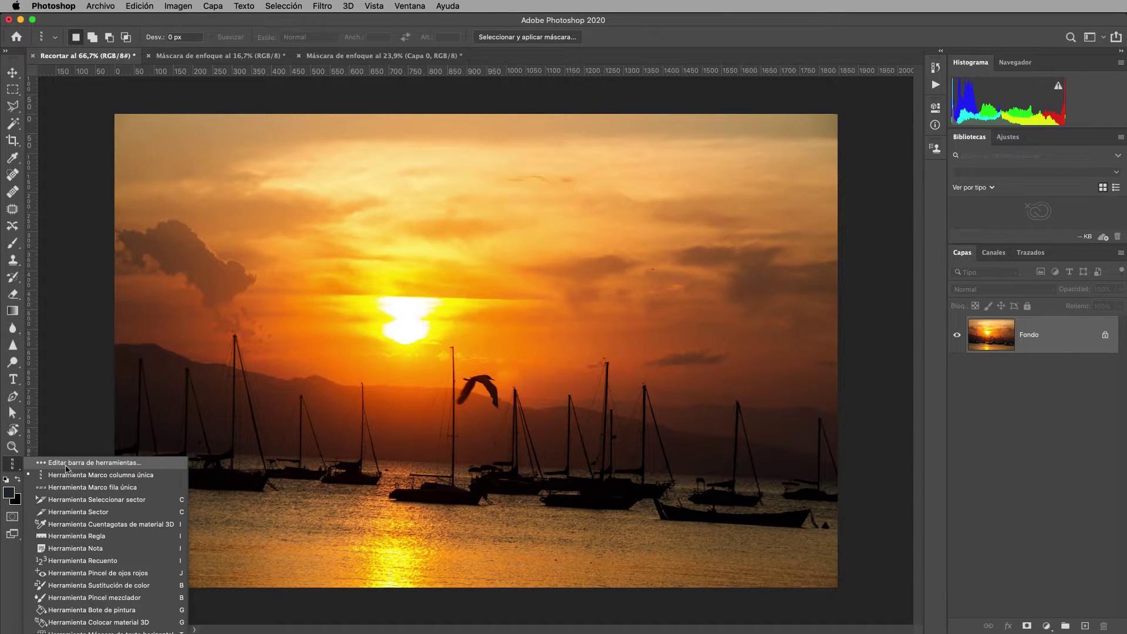
Activate Herramienta Regla via Imagen > Análisis.
left_click(87, 536)
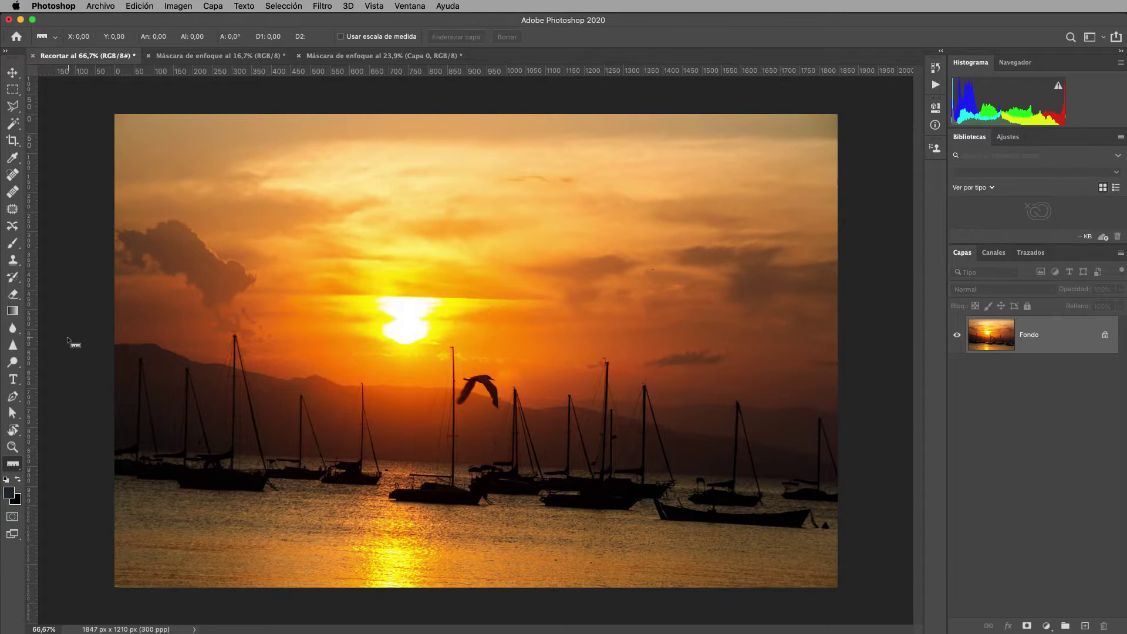
left_click(179, 6)
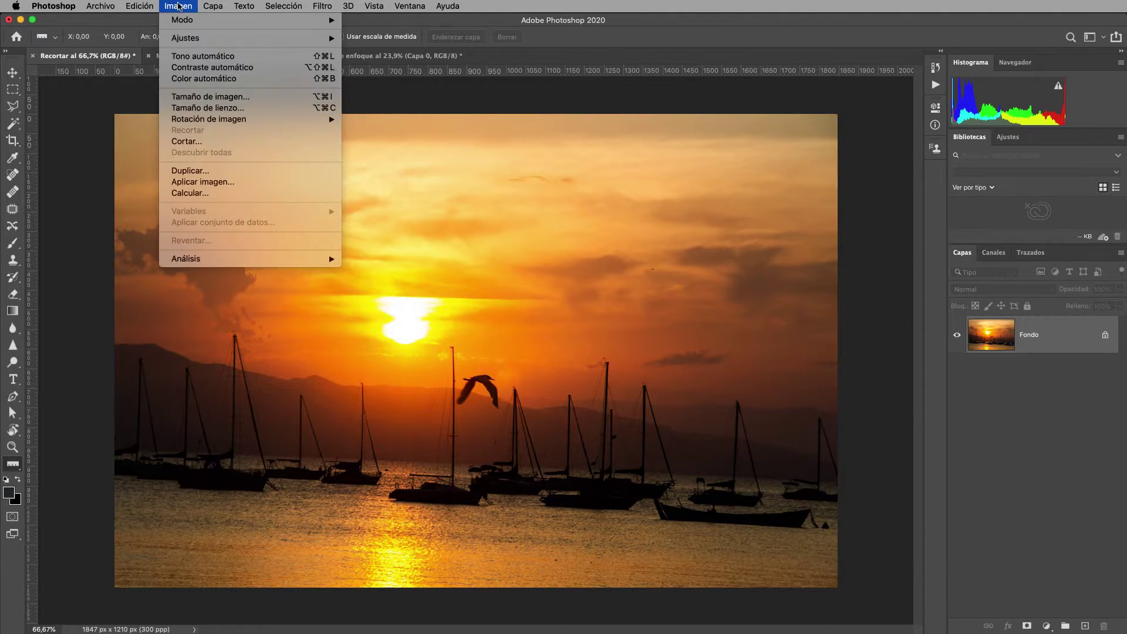
mouse_move(186, 259)
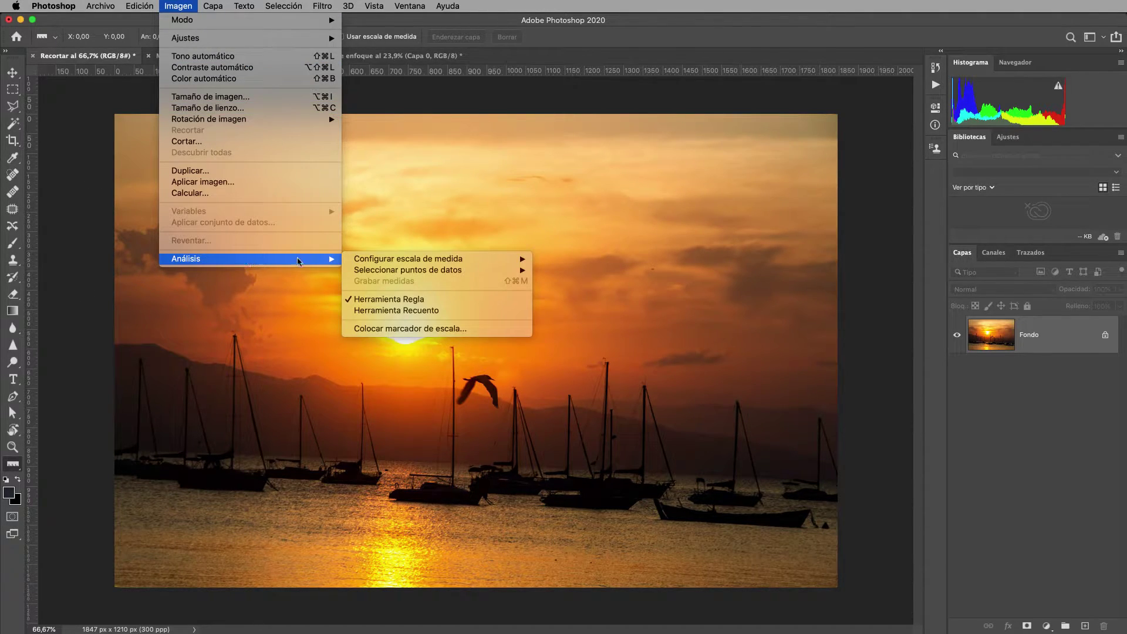
left_click(457, 304)
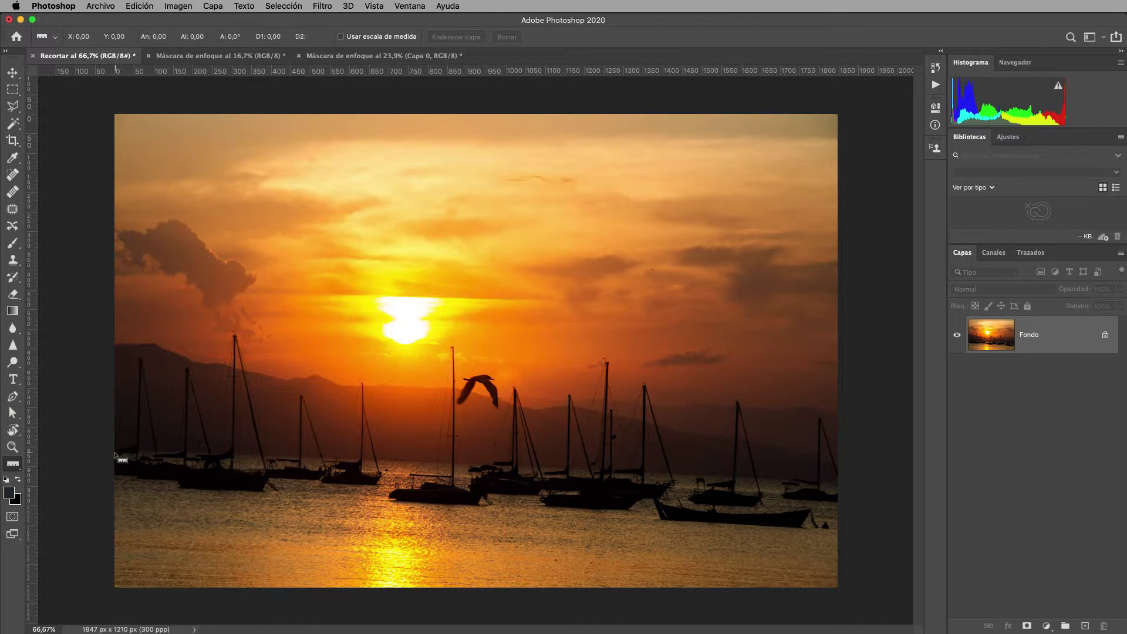
Measure the horizon with the ruler and rotate the canvas 2.48° left via Rotación de imagen > Arbitraria.
left_click_drag(115, 453, 838, 485)
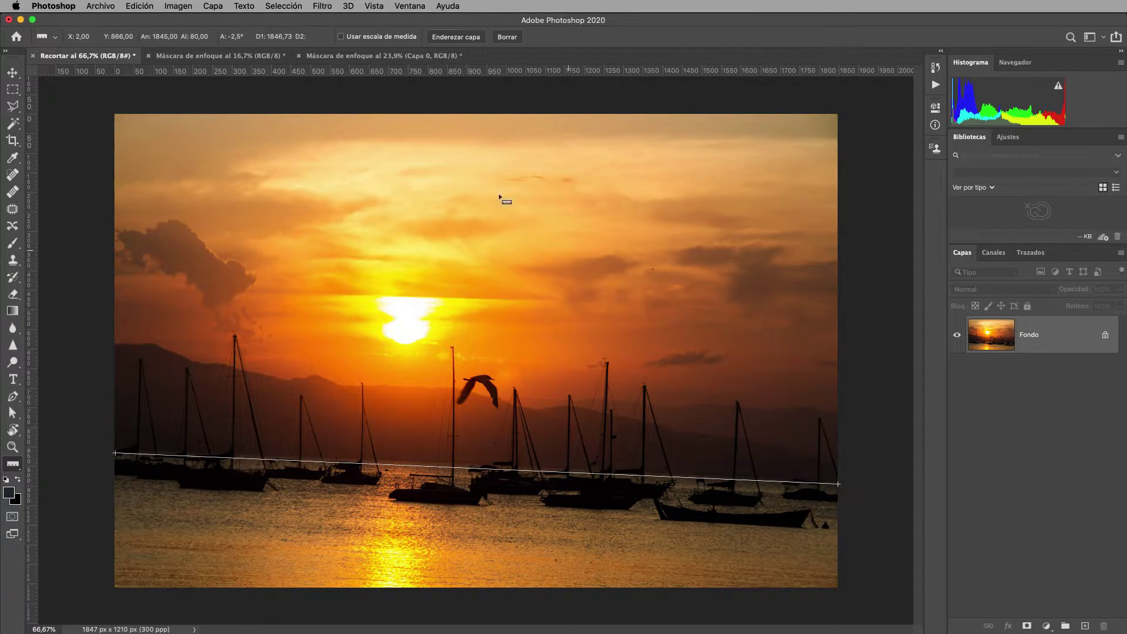
left_click(180, 7)
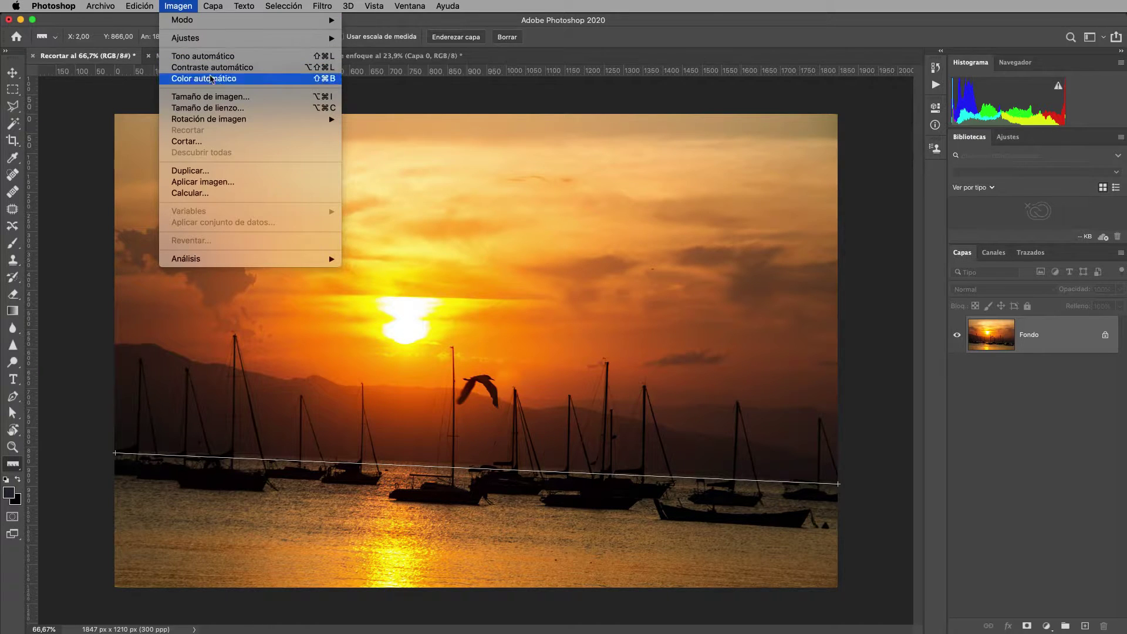
mouse_move(209, 119)
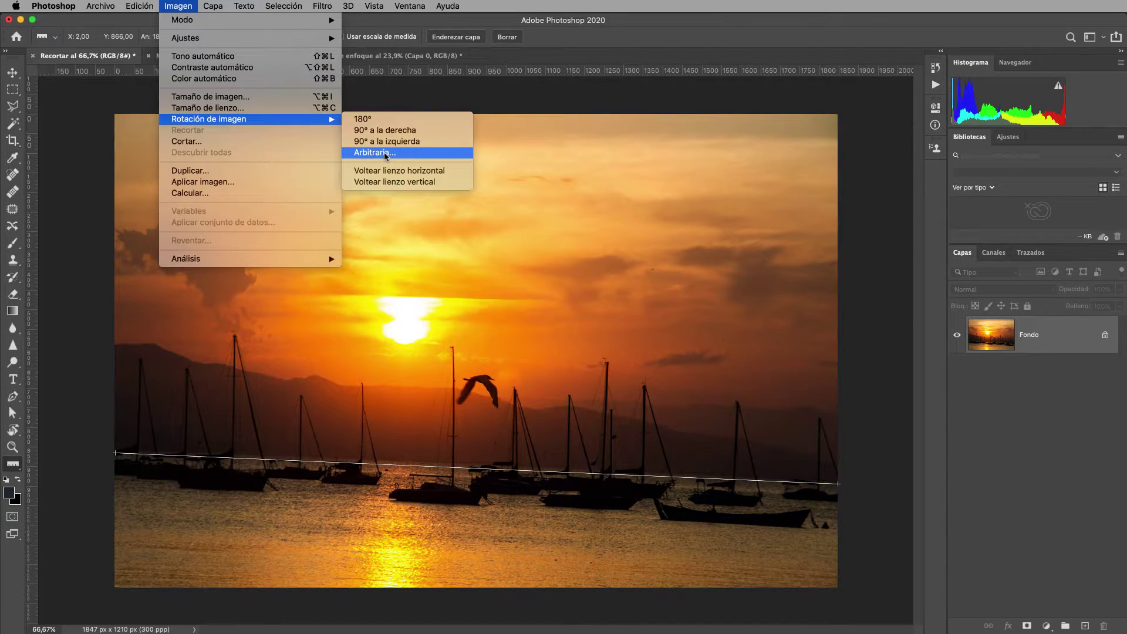
left_click(386, 156)
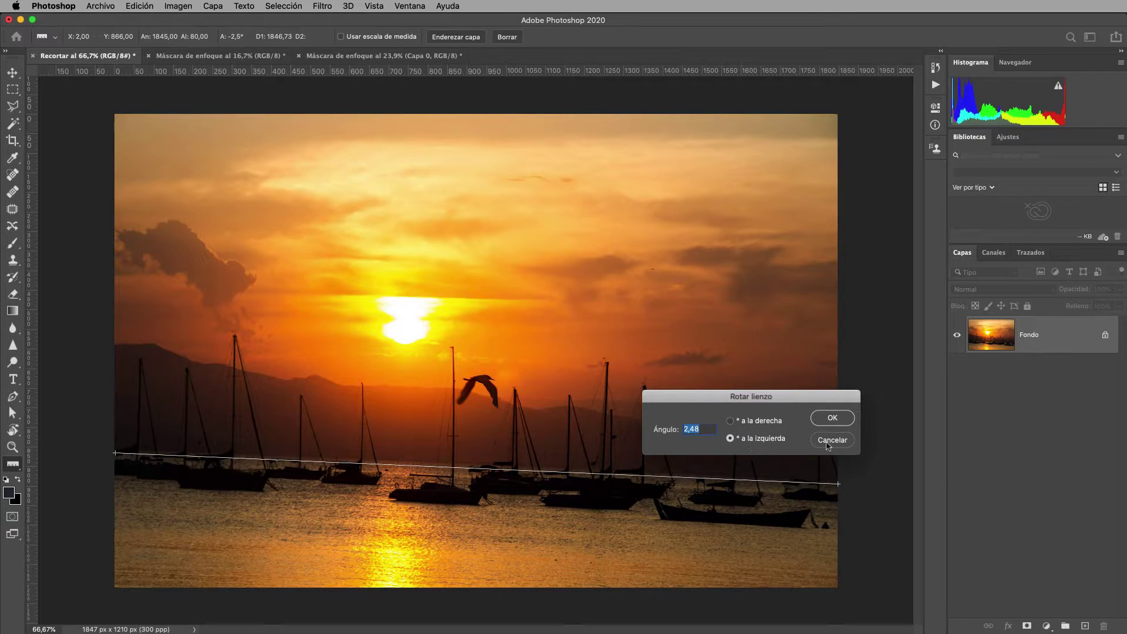
left_click(834, 419)
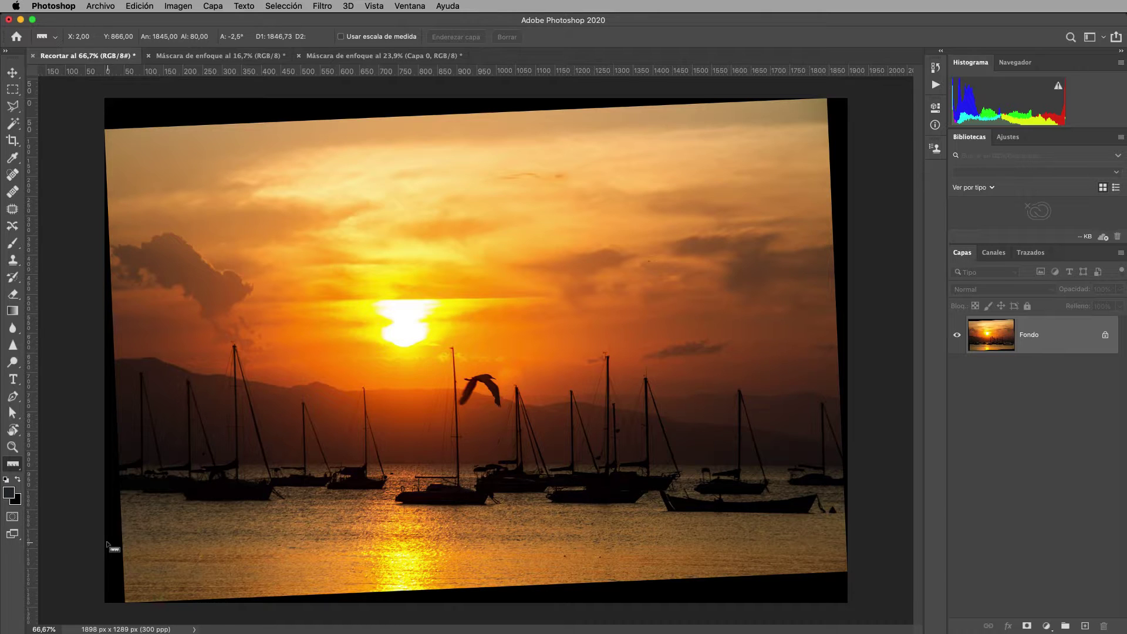
Pull the left, top, right and bottom crop edges inward past the black wedges.
left_click(12, 141)
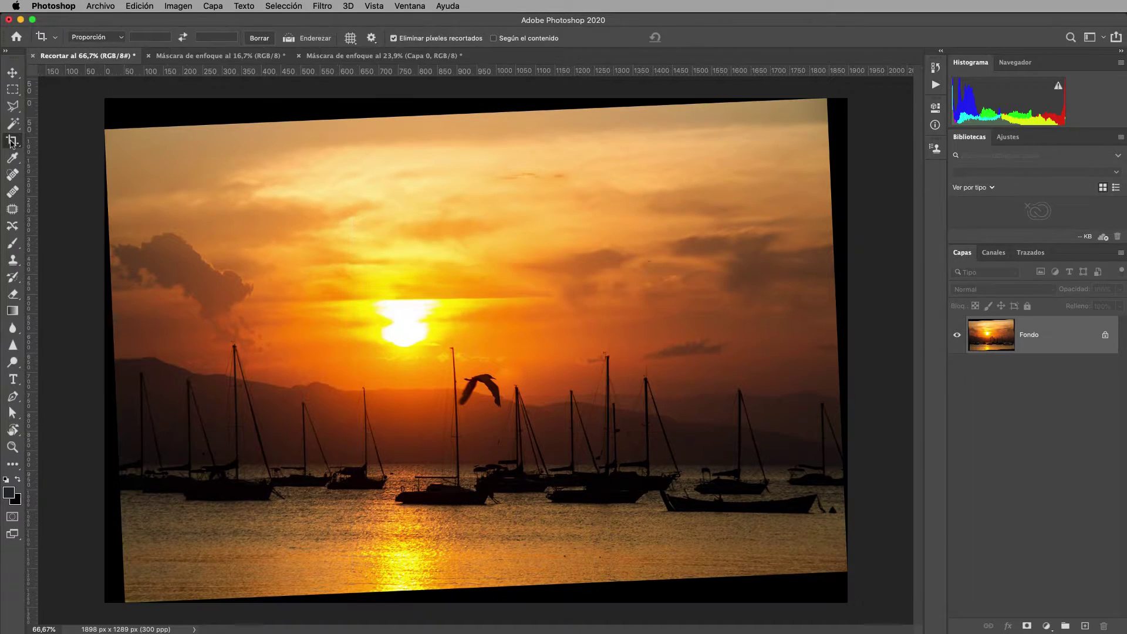
left_click(11, 143)
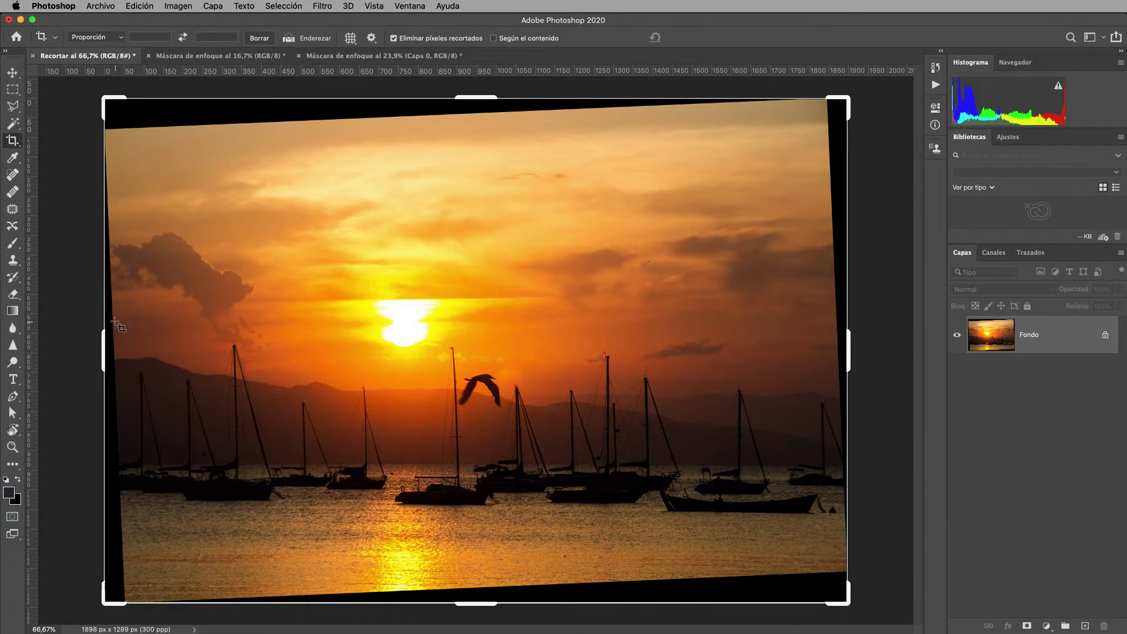
left_click_drag(120, 327, 113, 338)
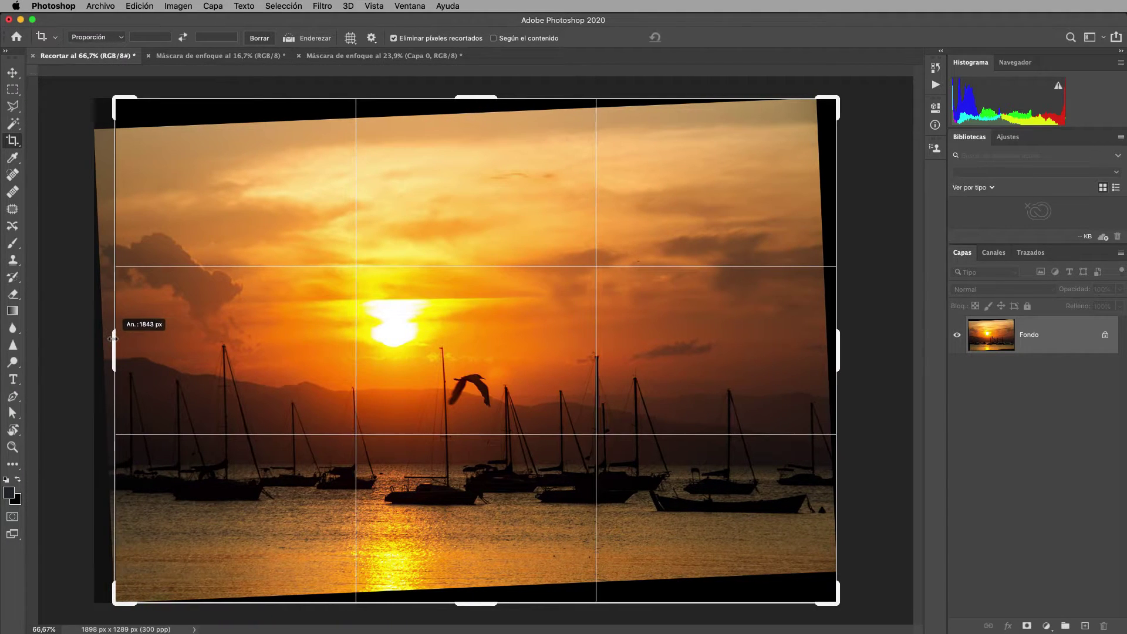
left_click_drag(469, 98, 476, 113)
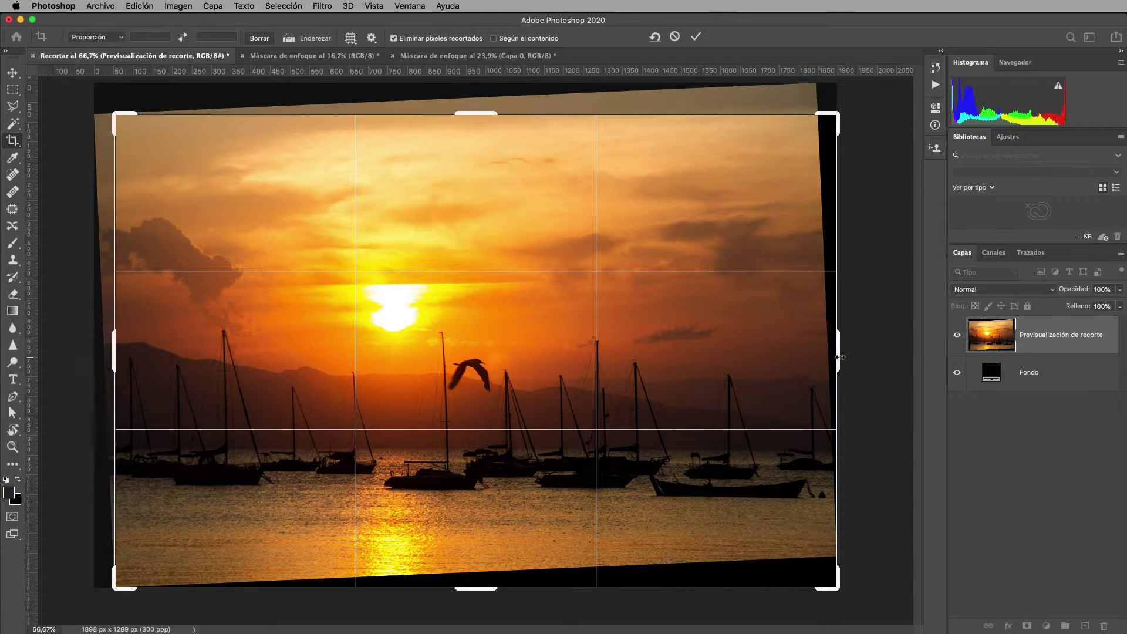
left_click_drag(840, 357, 827, 352)
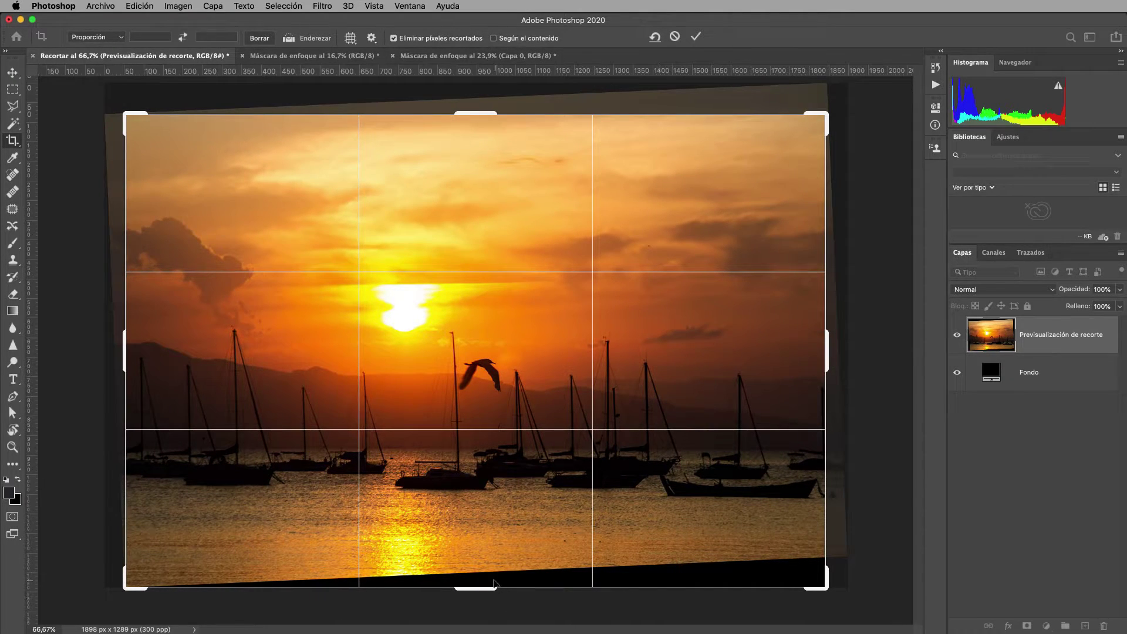
left_click_drag(494, 584, 482, 572)
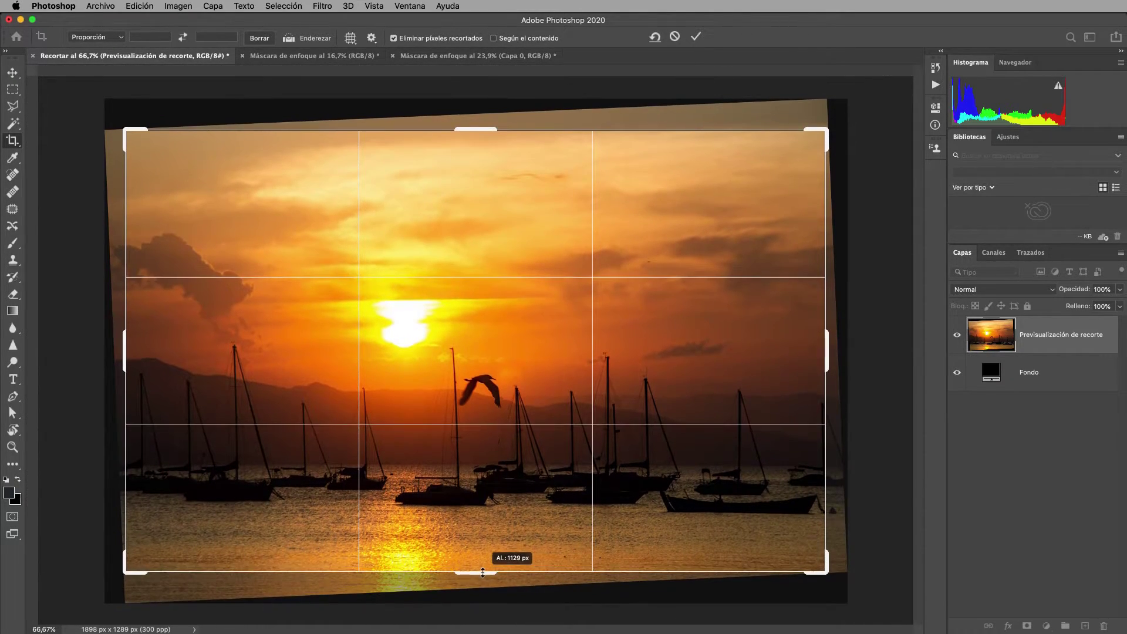
key("super+r")
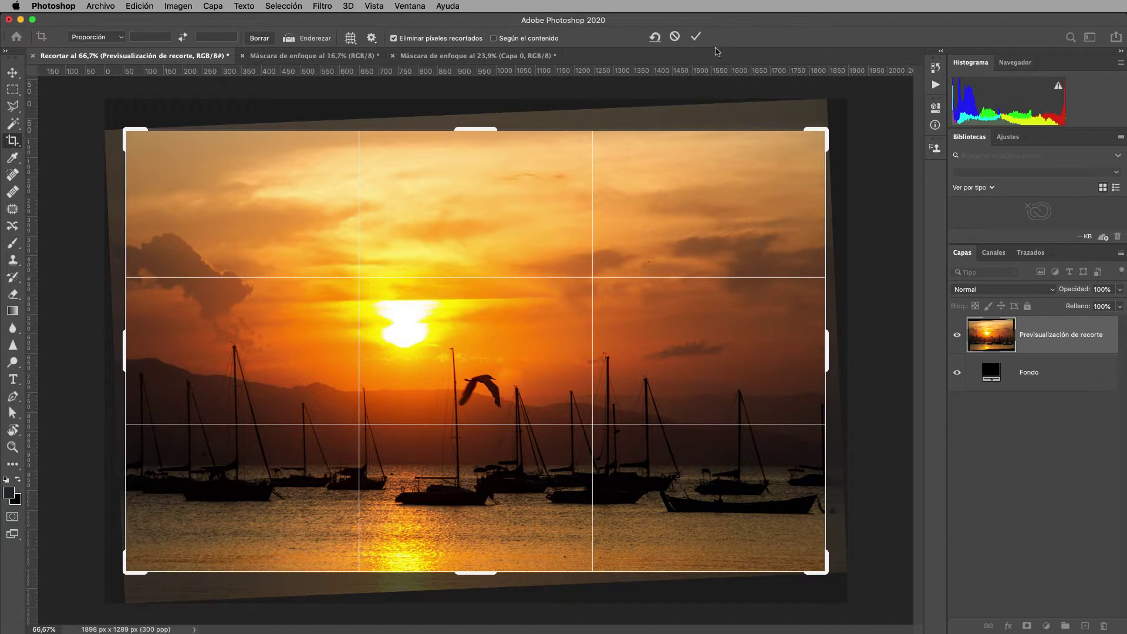
Commit the 1788 x 1129 crop, then revert to the first Recortar state in History.
left_click(696, 37)
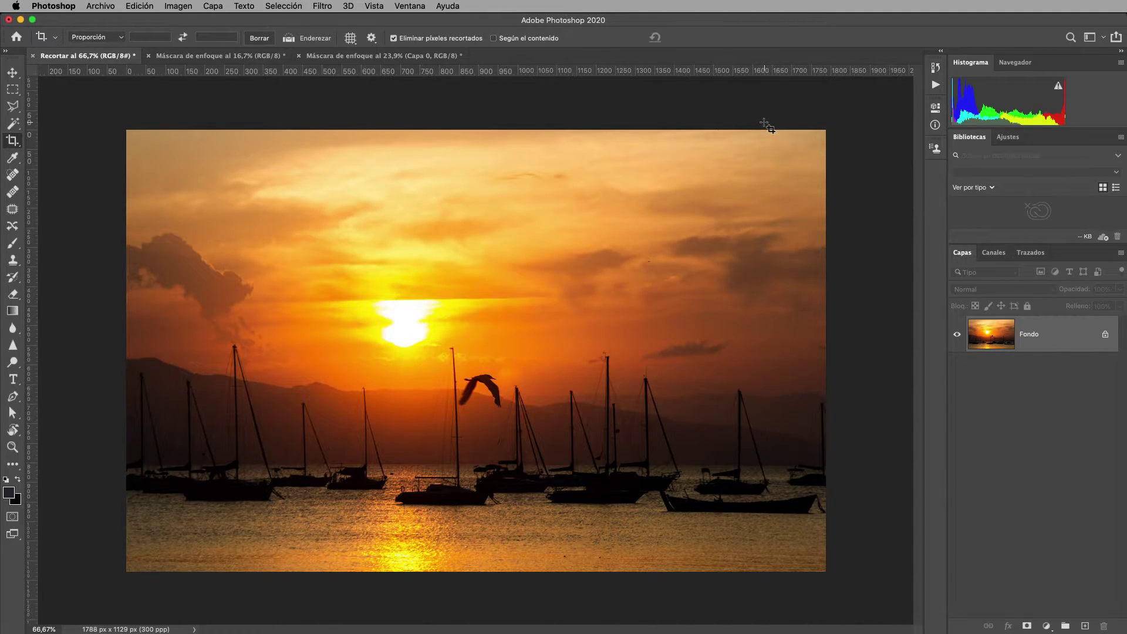
left_click(935, 67)
left_click(832, 84)
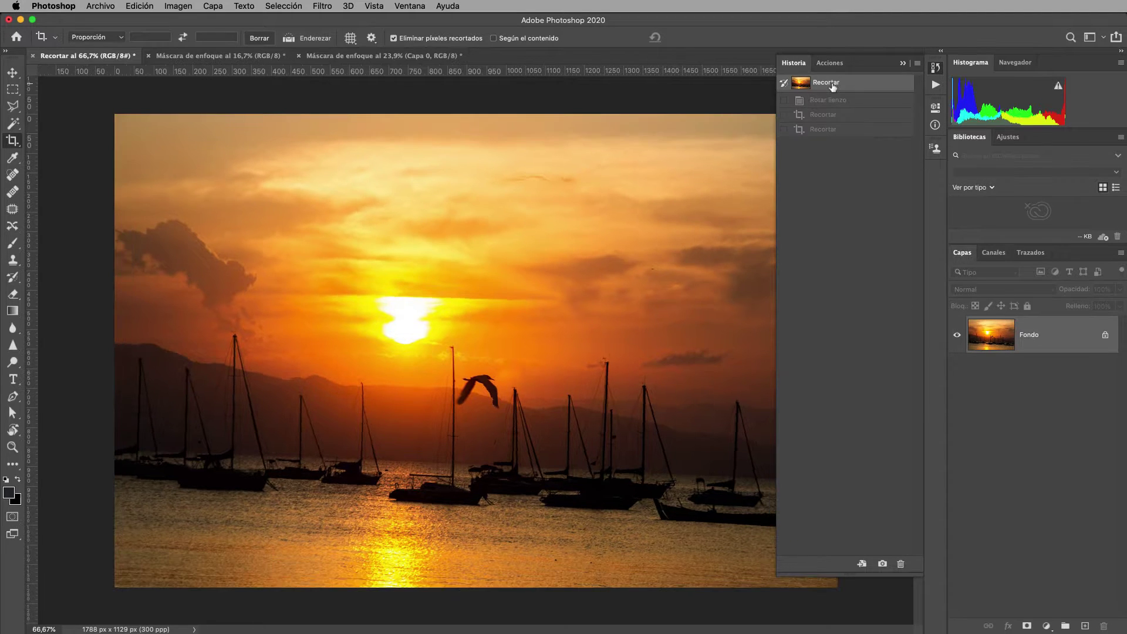
left_click(904, 64)
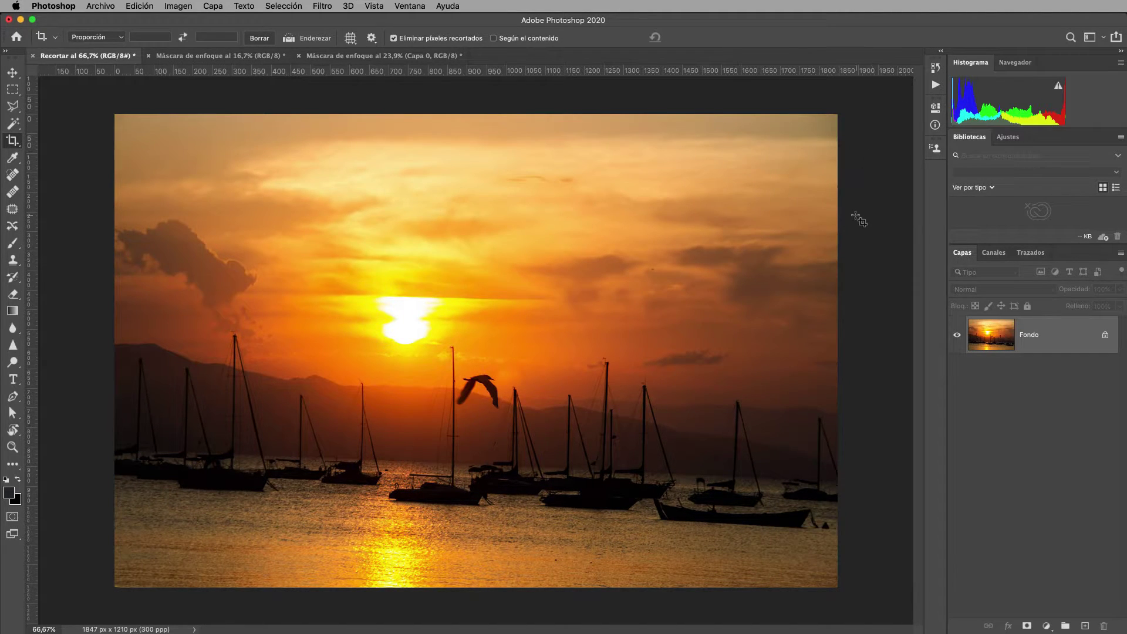
Place a horizontal guide on the waterline near 859 px and unlock Fondo as Capa 0.
left_click_drag(727, 71, 715, 451)
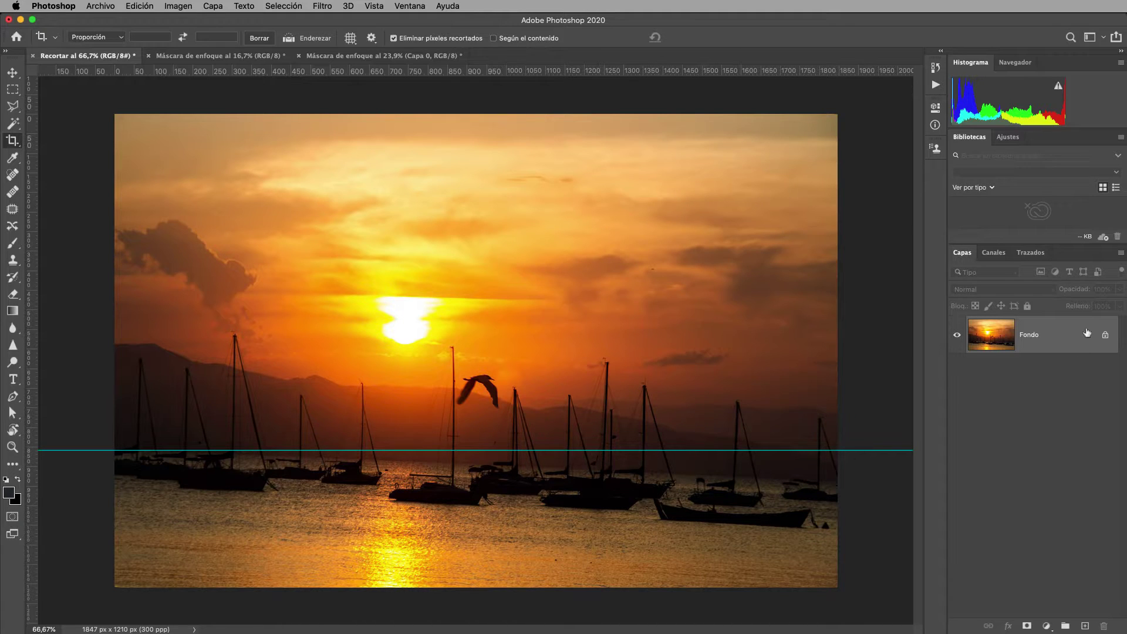
left_click(1105, 335)
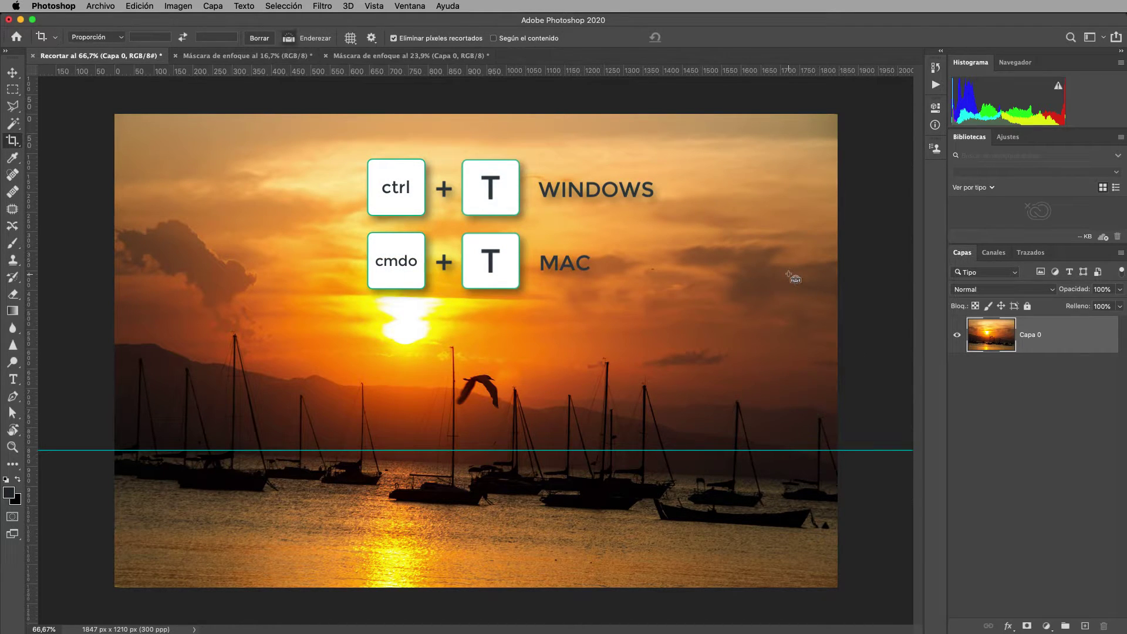
Free-transform Capa 0, rotating it about -2.34° so the waterline follows the guide.
key("super+t")
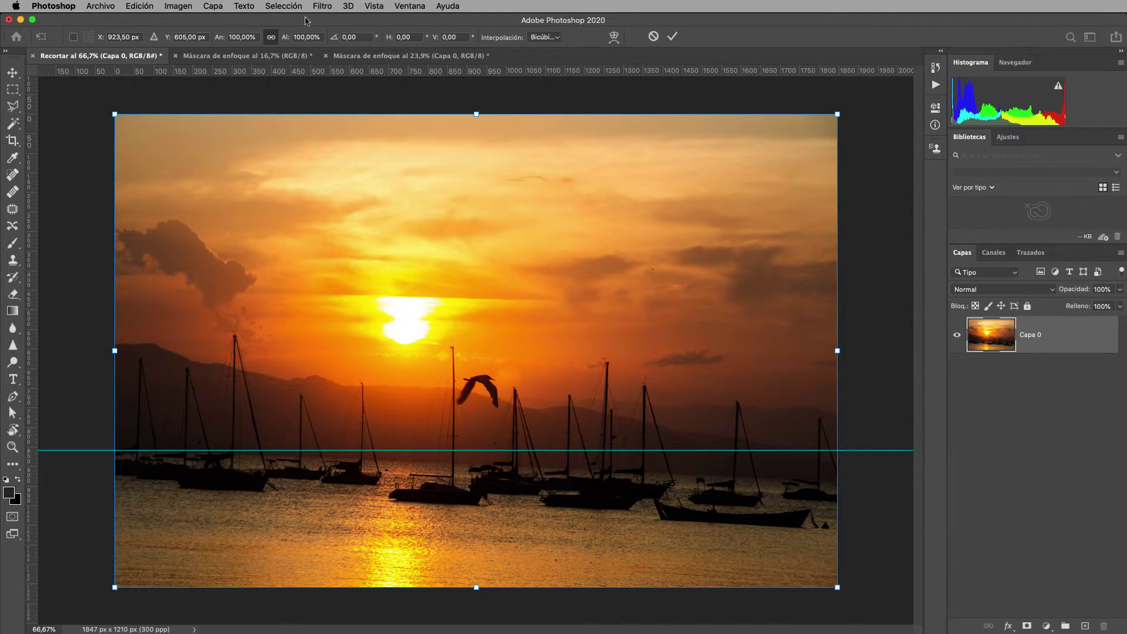
left_click(140, 7)
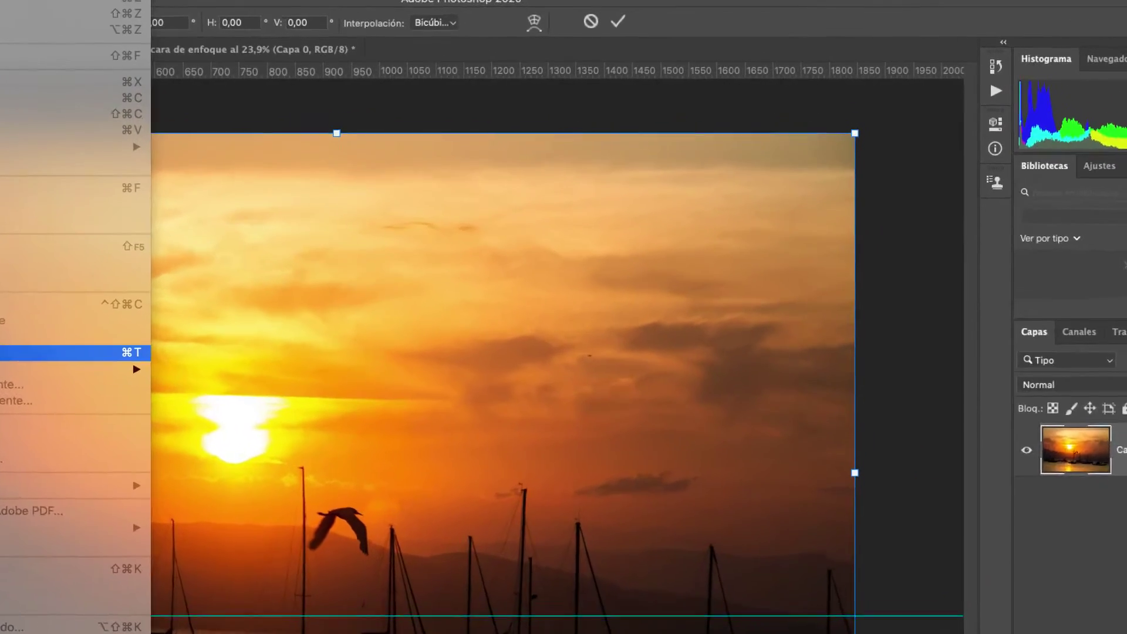
left_click(176, 267)
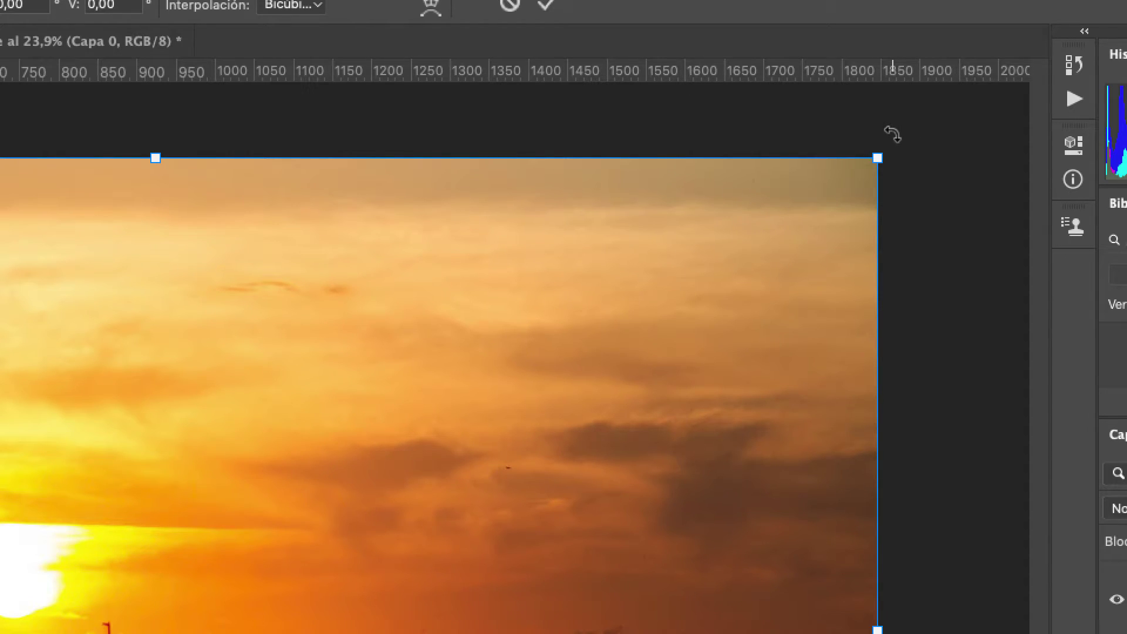
left_click_drag(892, 134, 837, 87)
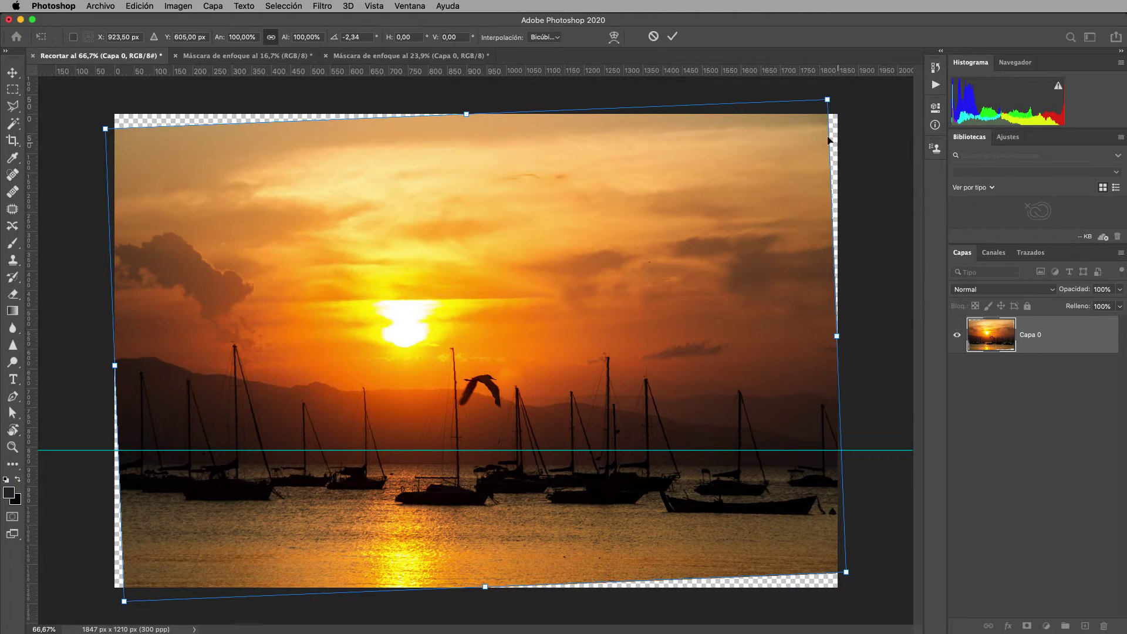
Apply the rotation, then crop all four edges inside the transparent corners, leaving 1786 x 1123 px.
left_click(673, 37)
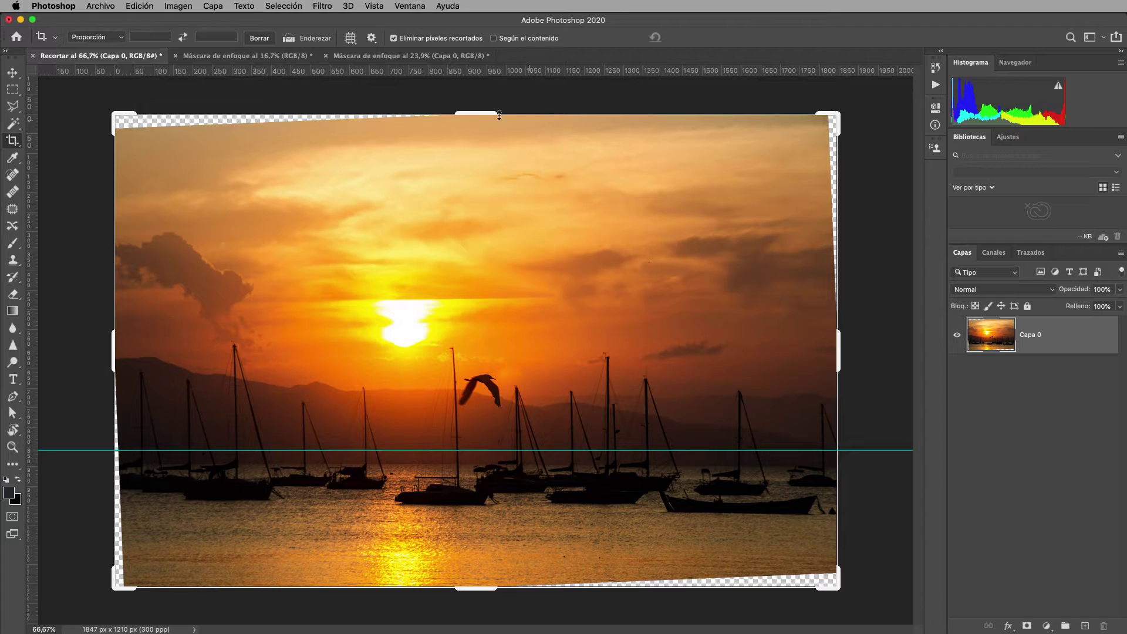
left_click_drag(475, 113, 473, 122)
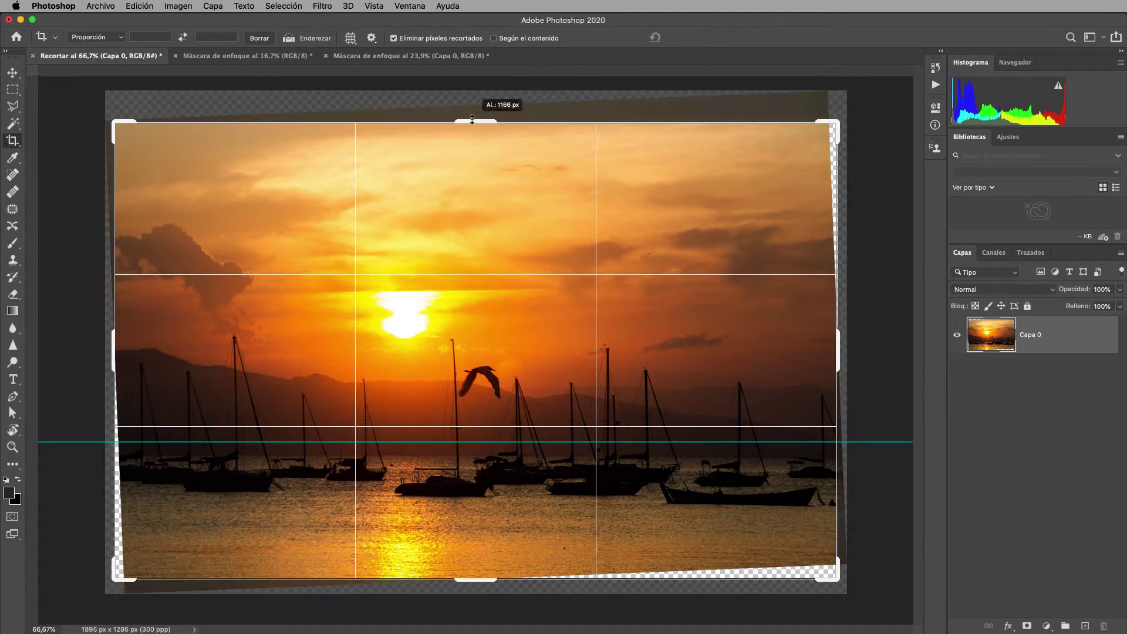
left_click_drag(837, 354, 832, 354)
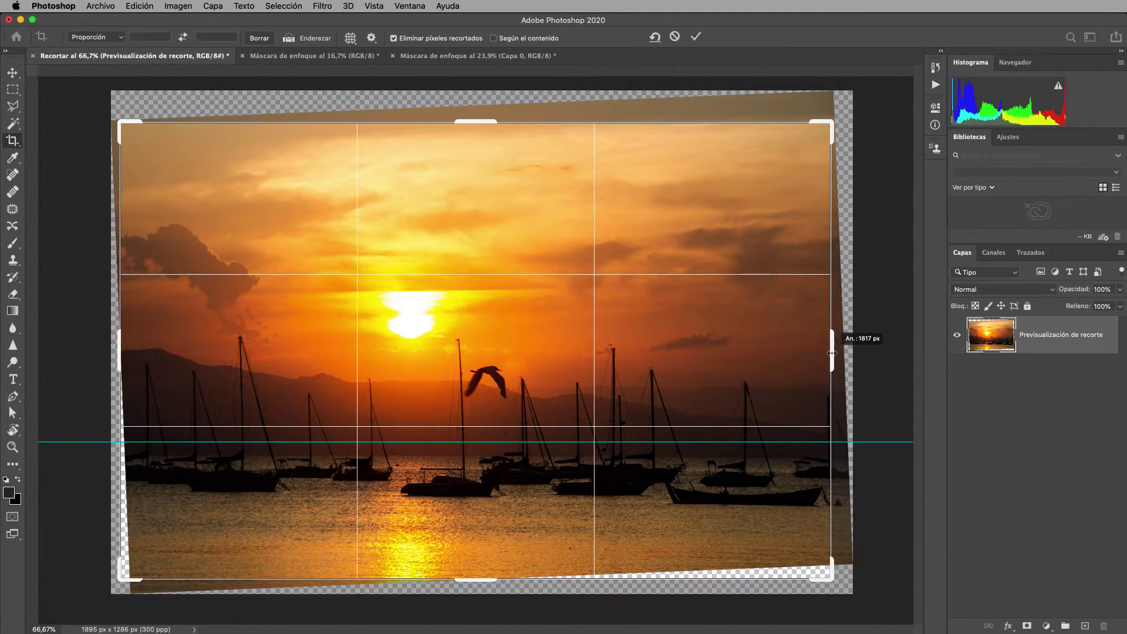
left_click_drag(479, 581, 479, 564)
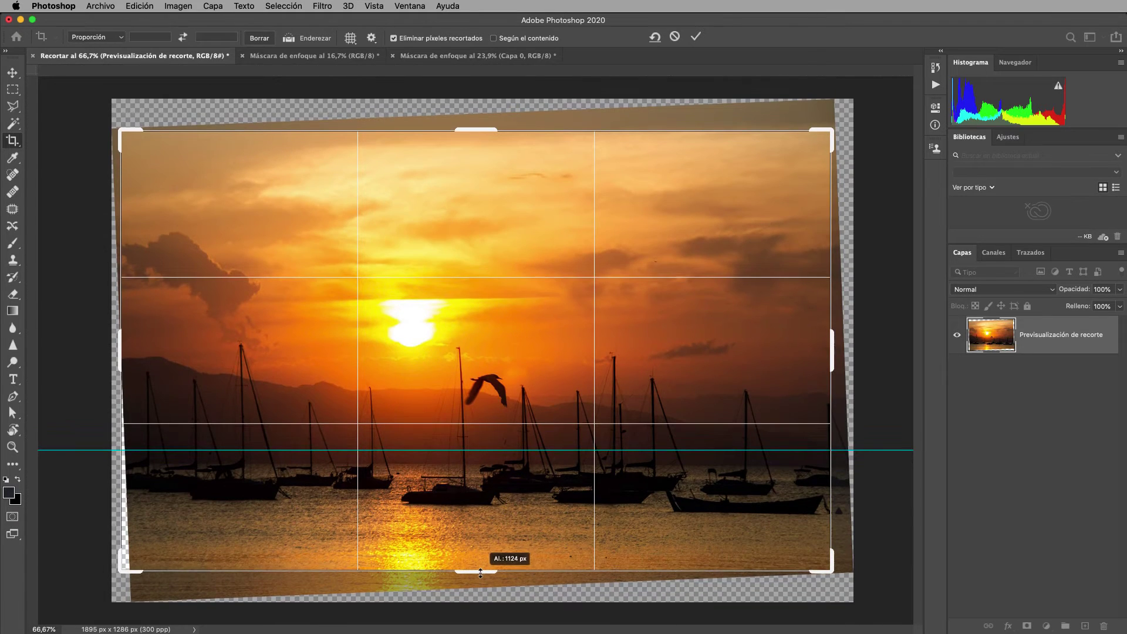
left_click_drag(121, 355, 132, 352)
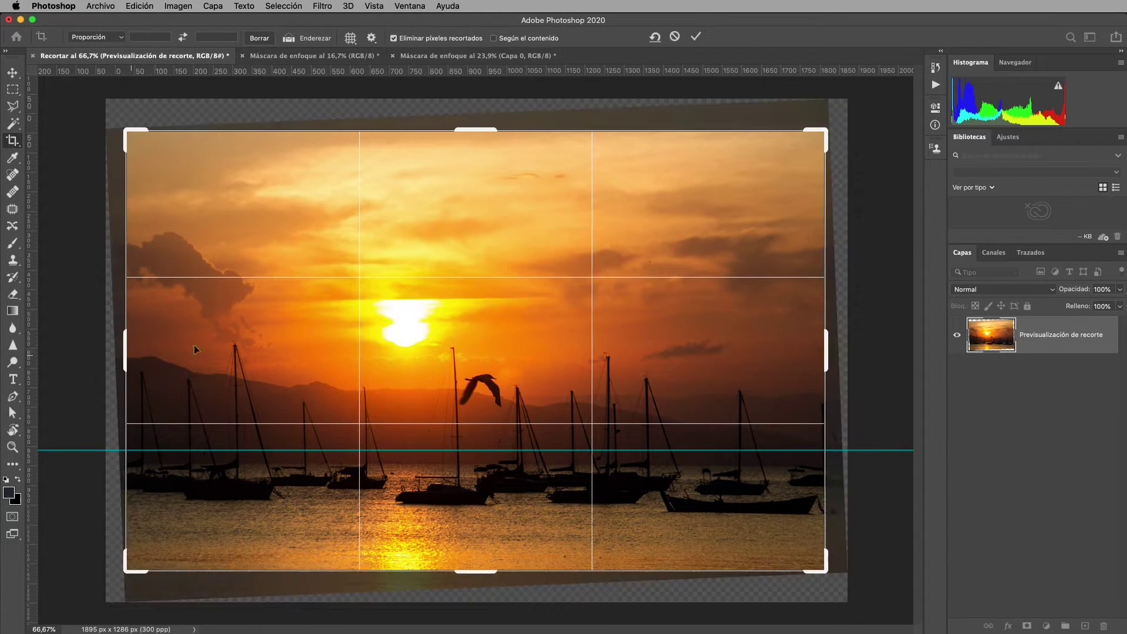
left_click(696, 38)
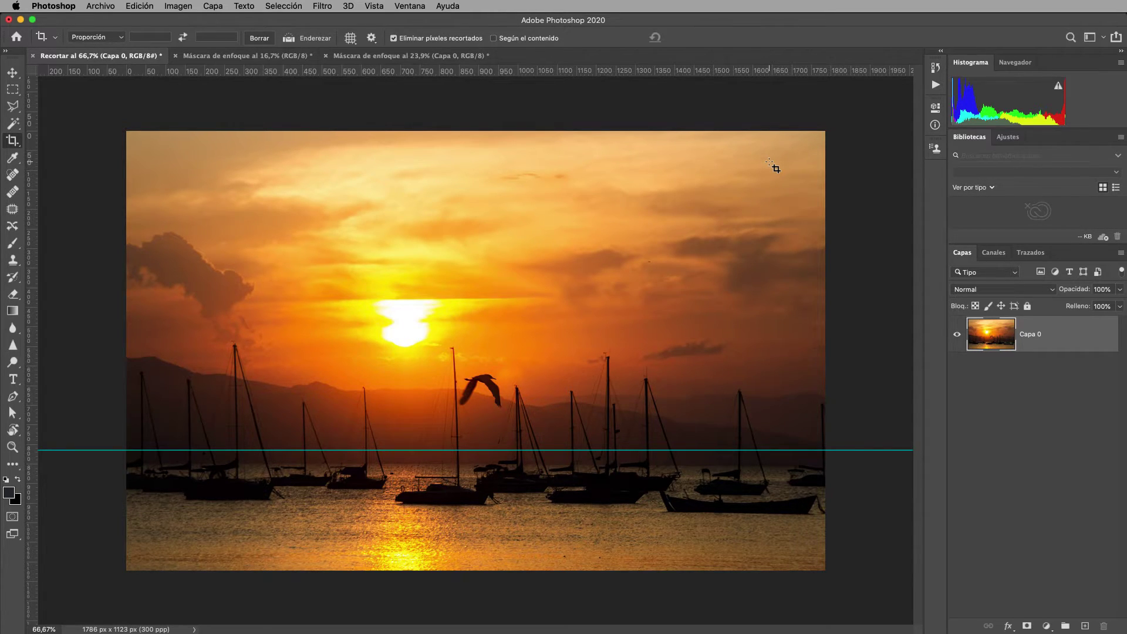
On the book cover photo, perspective-crop the DIARY OF A SPACEPERSON cover at its four corners.
left_click(226, 57)
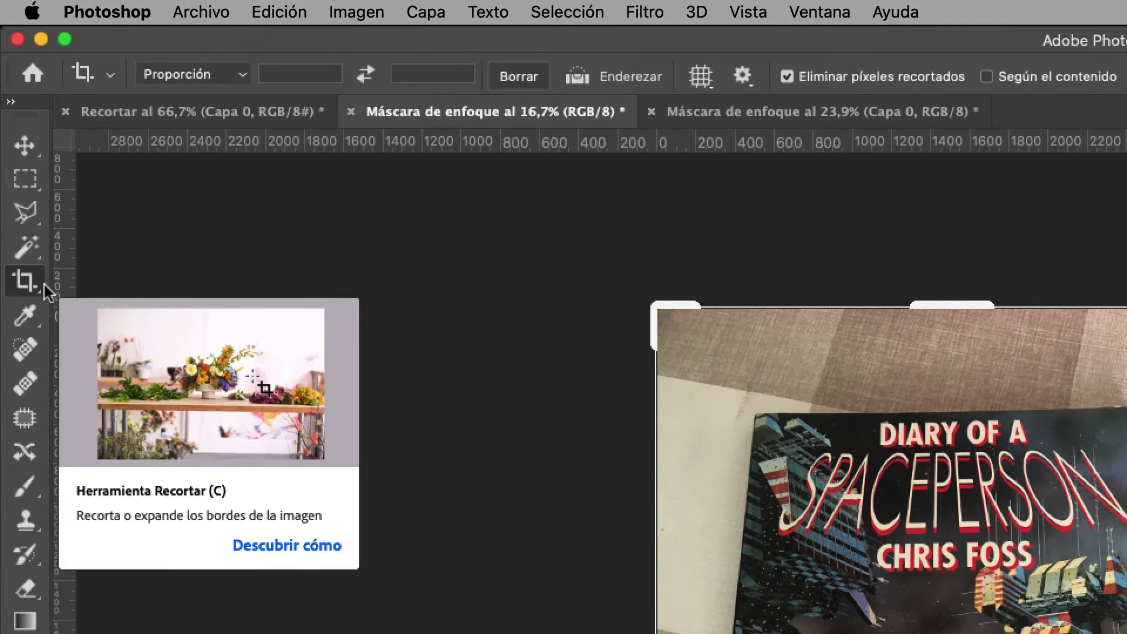
left_click(30, 285)
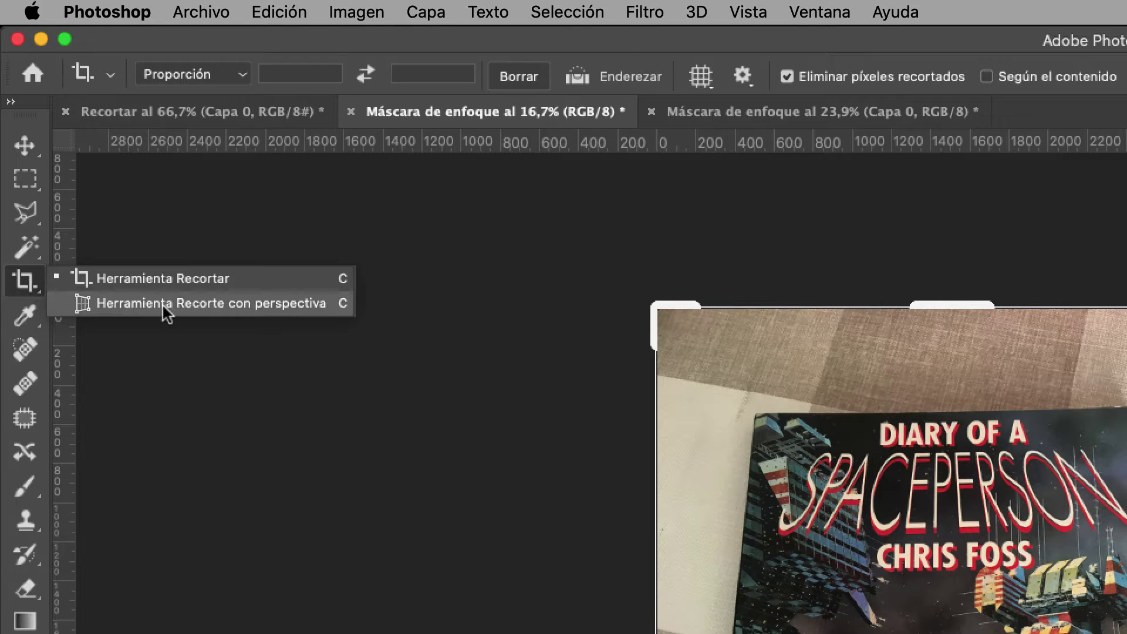
left_click(228, 304)
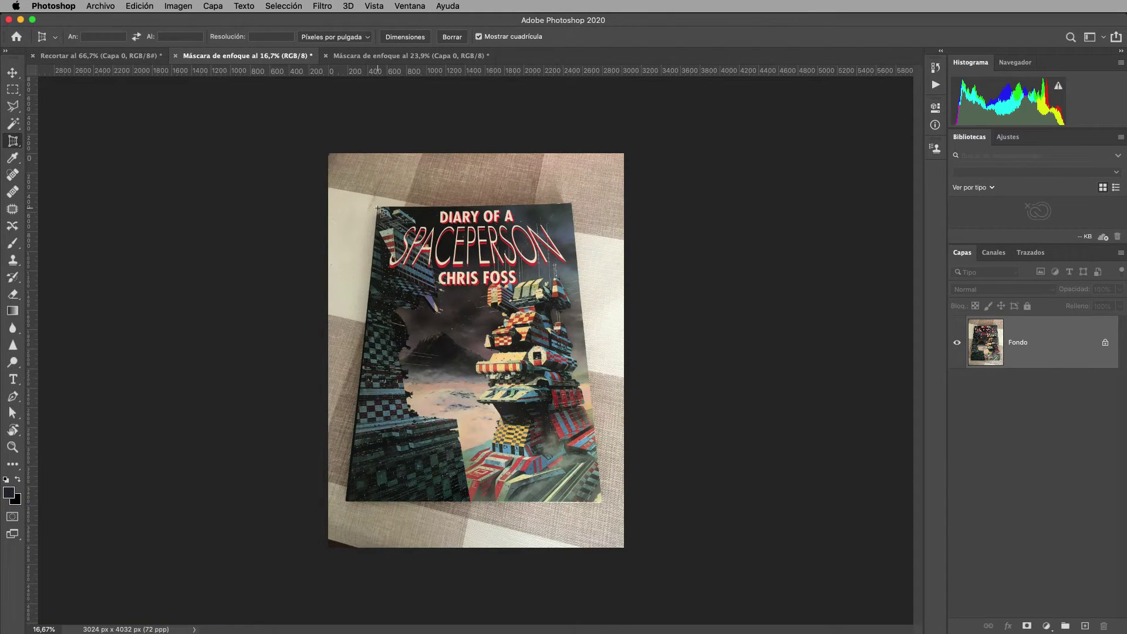
left_click(378, 208)
left_click(569, 204)
left_click(600, 501)
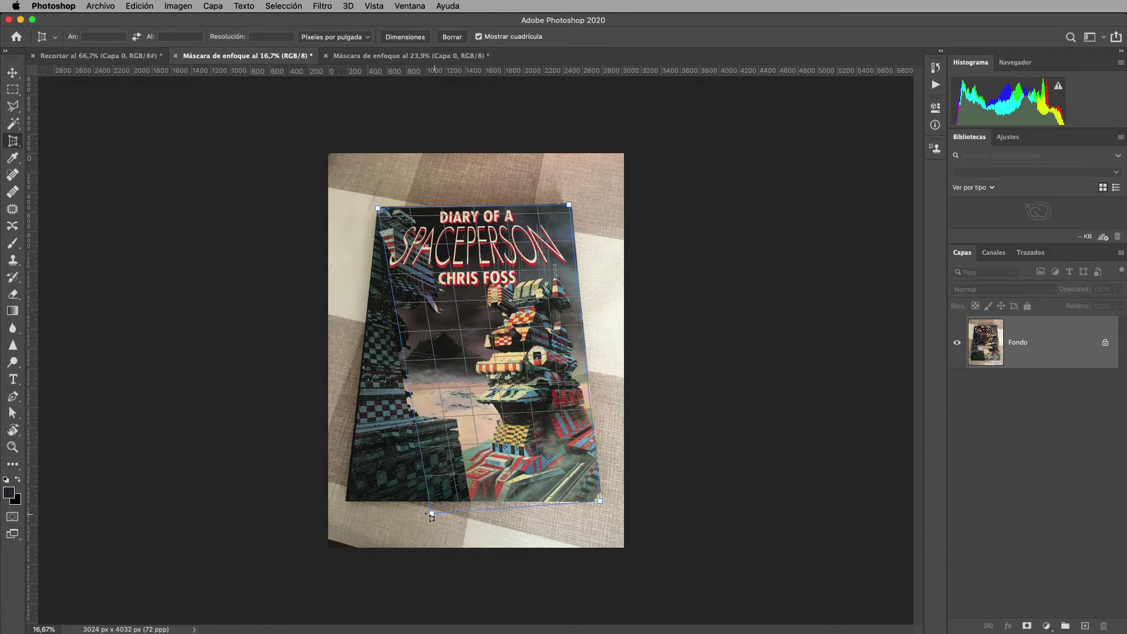
left_click(360, 500)
left_click_drag(361, 501, 349, 500)
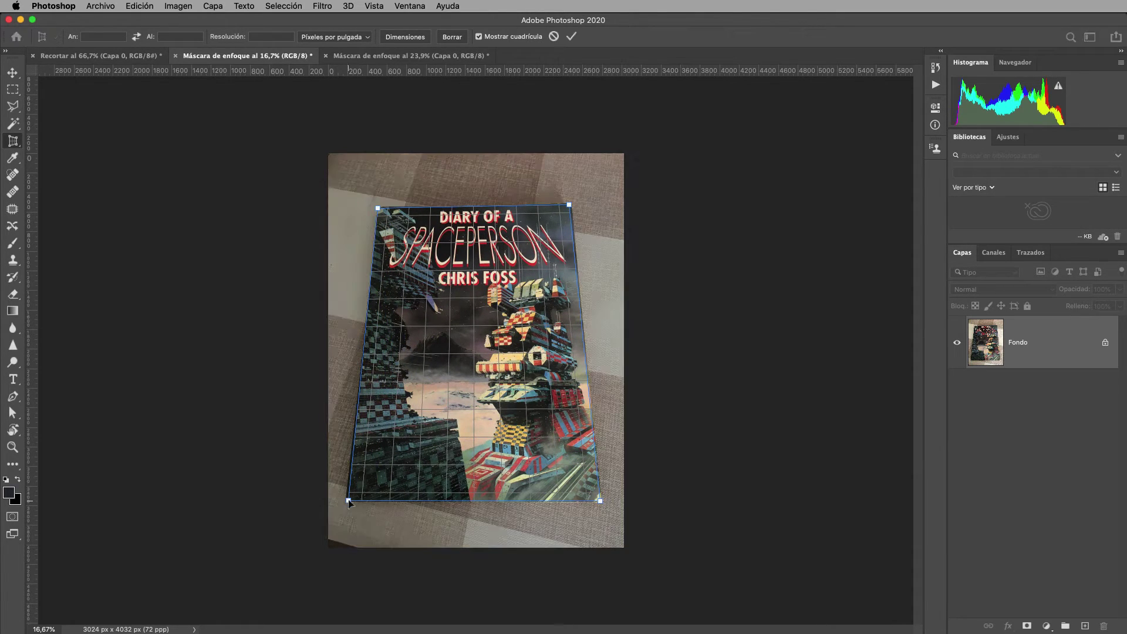
left_click(571, 36)
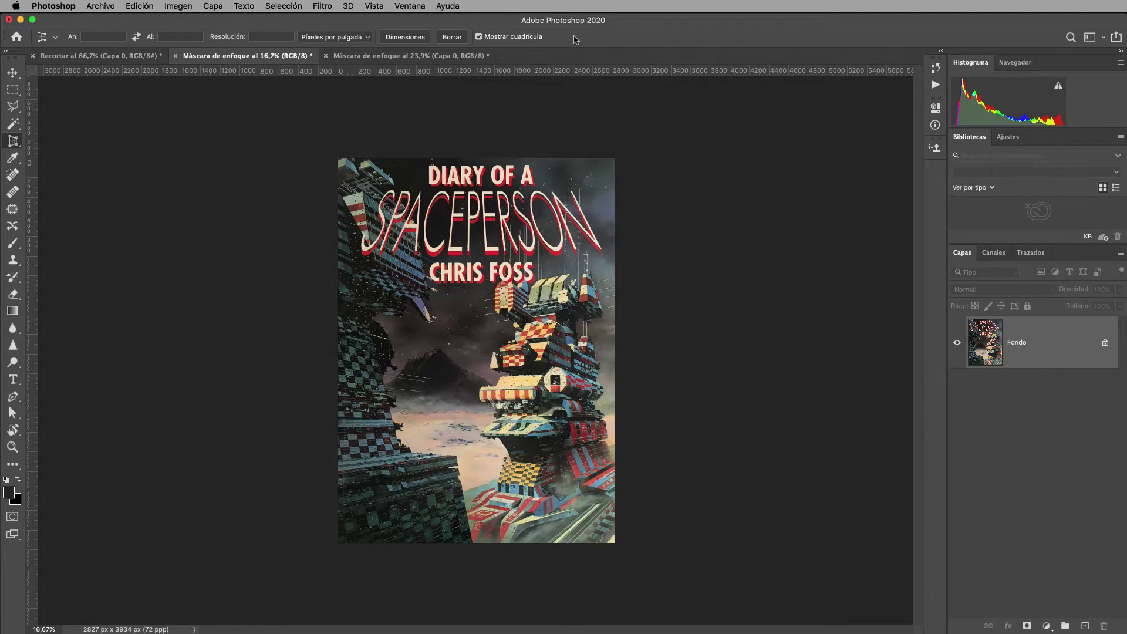
Use History to revert the book photo to its original uncropped 3024 x 4032 px state.
left_click(935, 66)
left_click(851, 86)
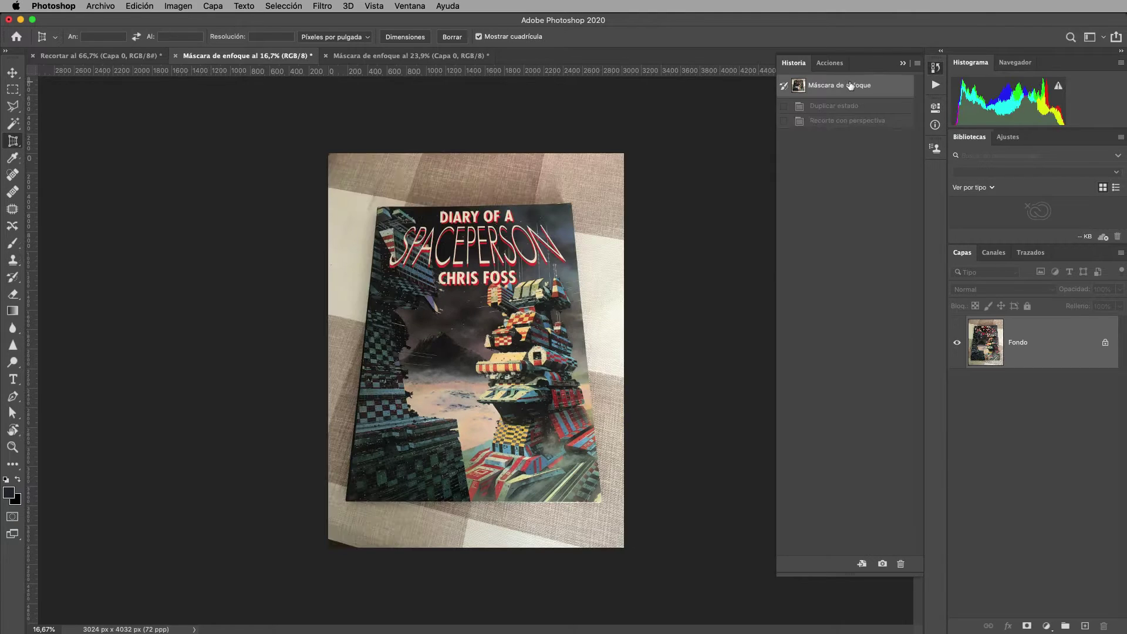
left_click(902, 63)
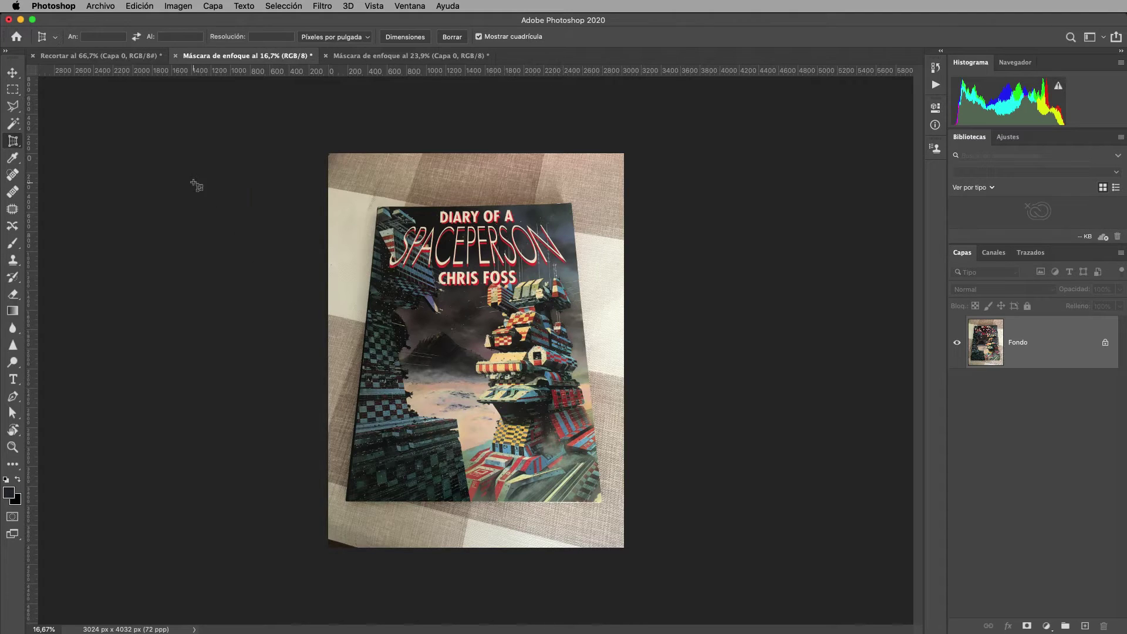
right_click(12, 141)
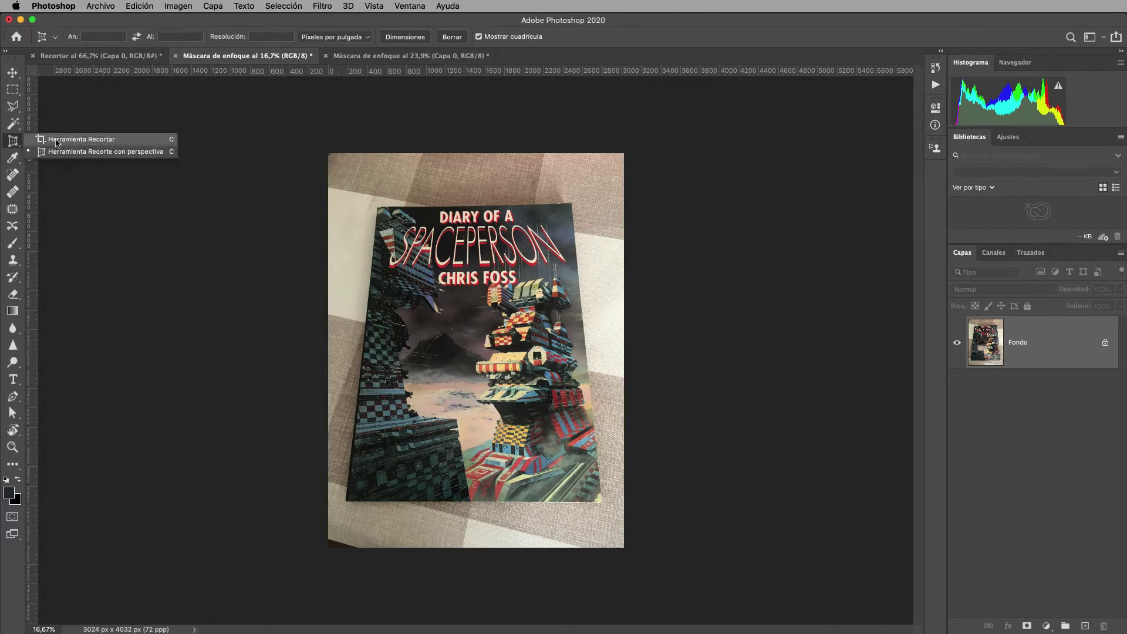
Set the Crop tool ratio to 210 x 297 on the book photo.
left_click(58, 140)
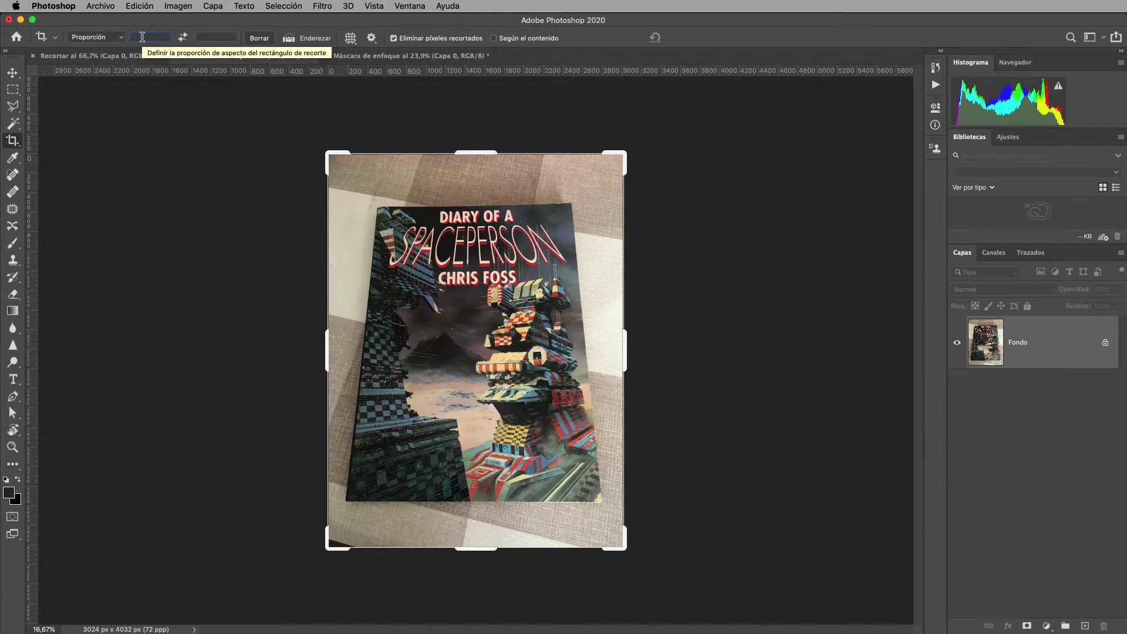
type("210mm")
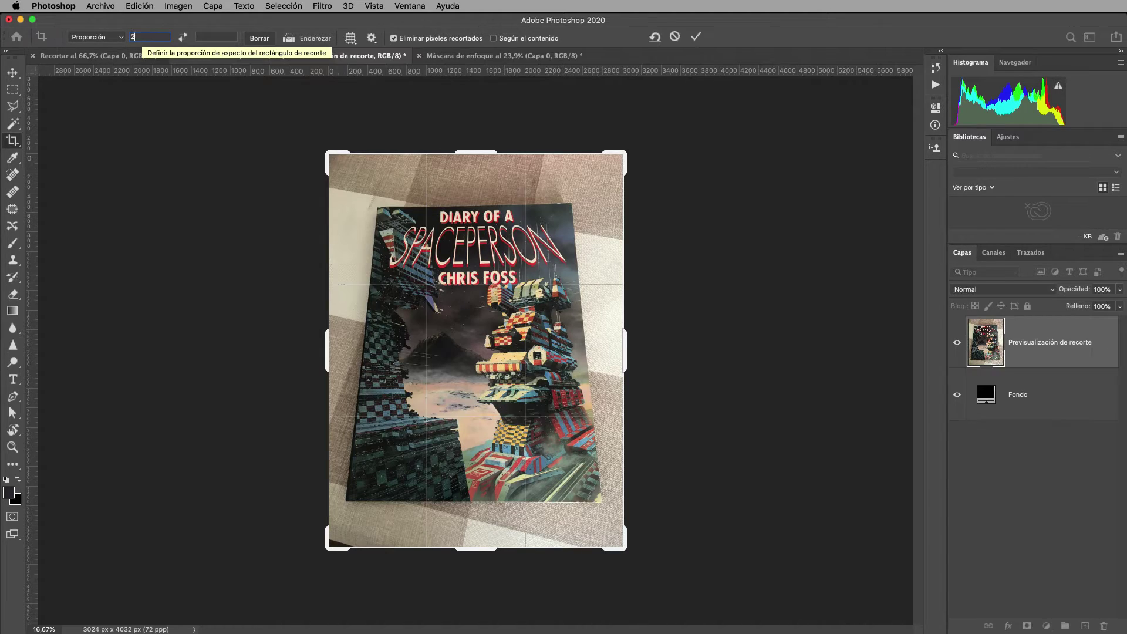
left_click(204, 36)
type("297mm")
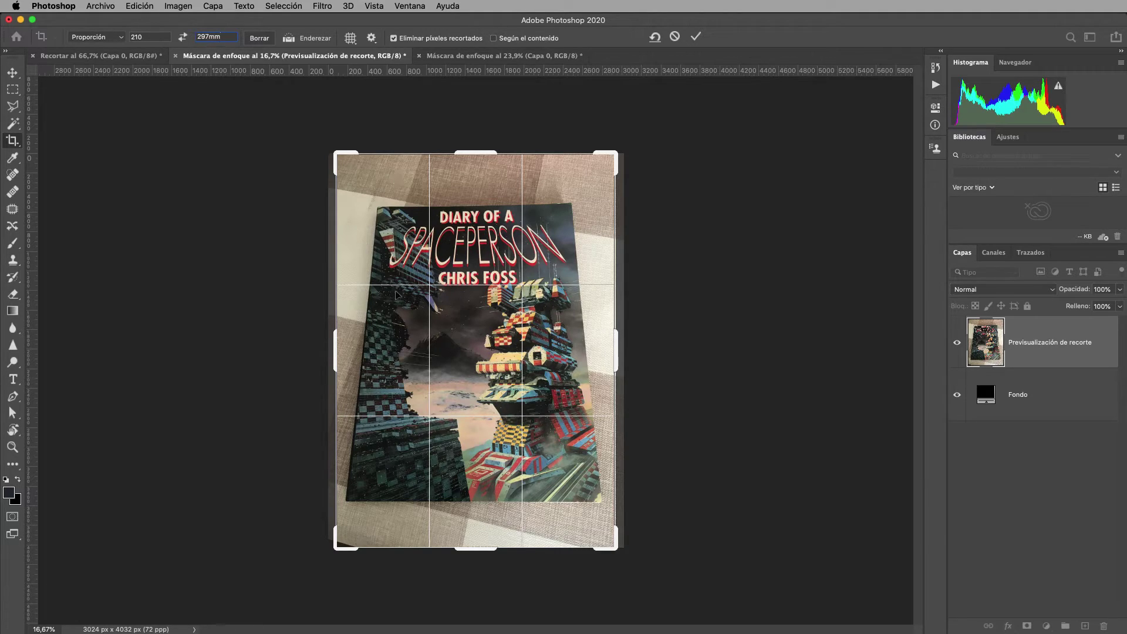
Fit the crop frame around the cover and apply it, giving a 2610 x 3691 px image.
left_click_drag(612, 542, 610, 545)
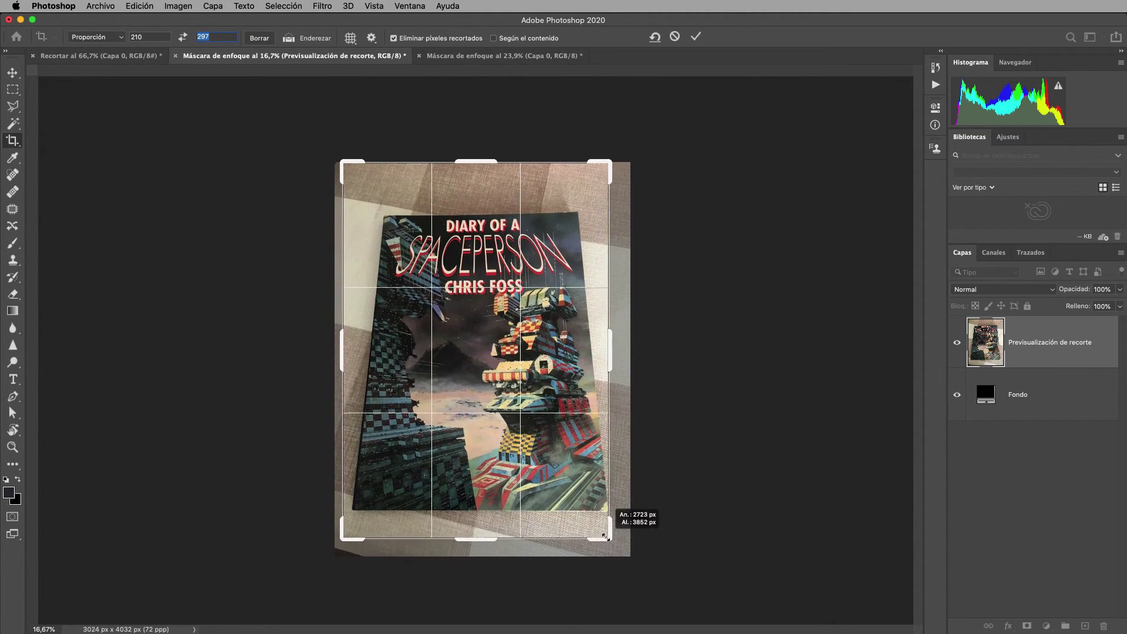
left_click_drag(611, 544, 611, 539)
left_click_drag(610, 343, 609, 346)
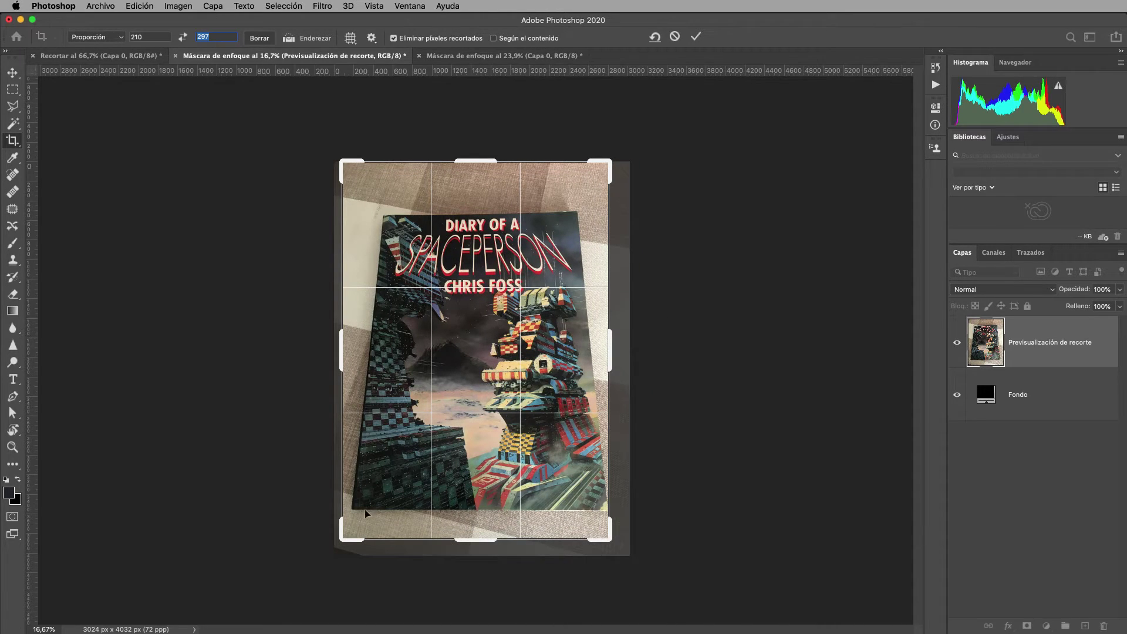
left_click_drag(339, 335, 345, 344)
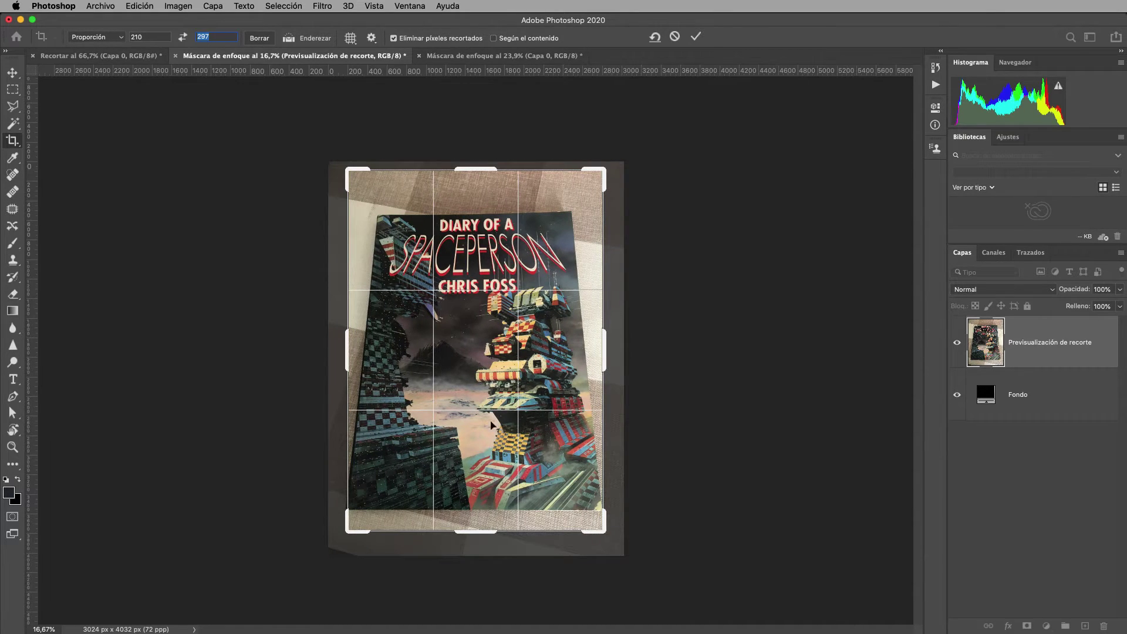
left_click_drag(548, 448, 547, 471)
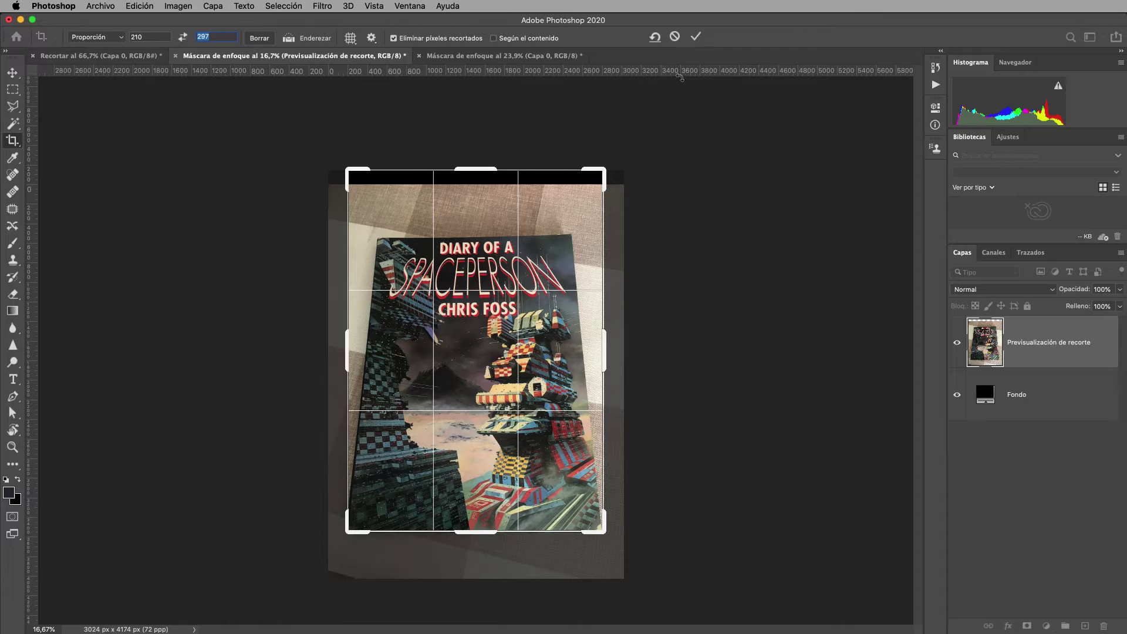
left_click(696, 37)
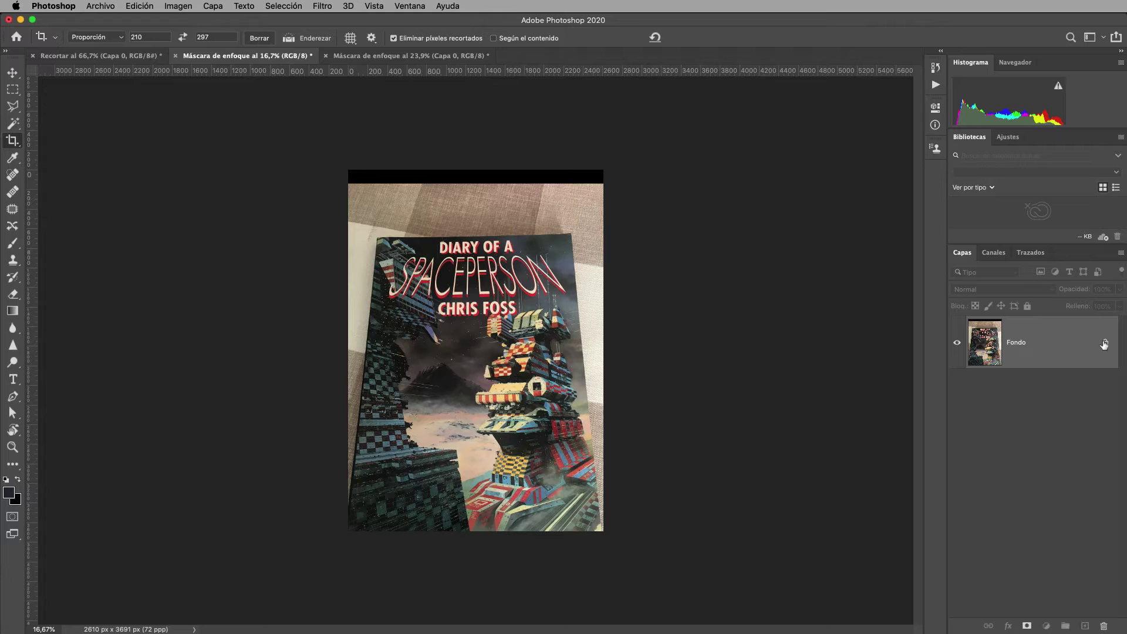
Unlock Fondo as Capa 0 and Distort its top corners outward so the cover fills the frame.
left_click(1104, 343)
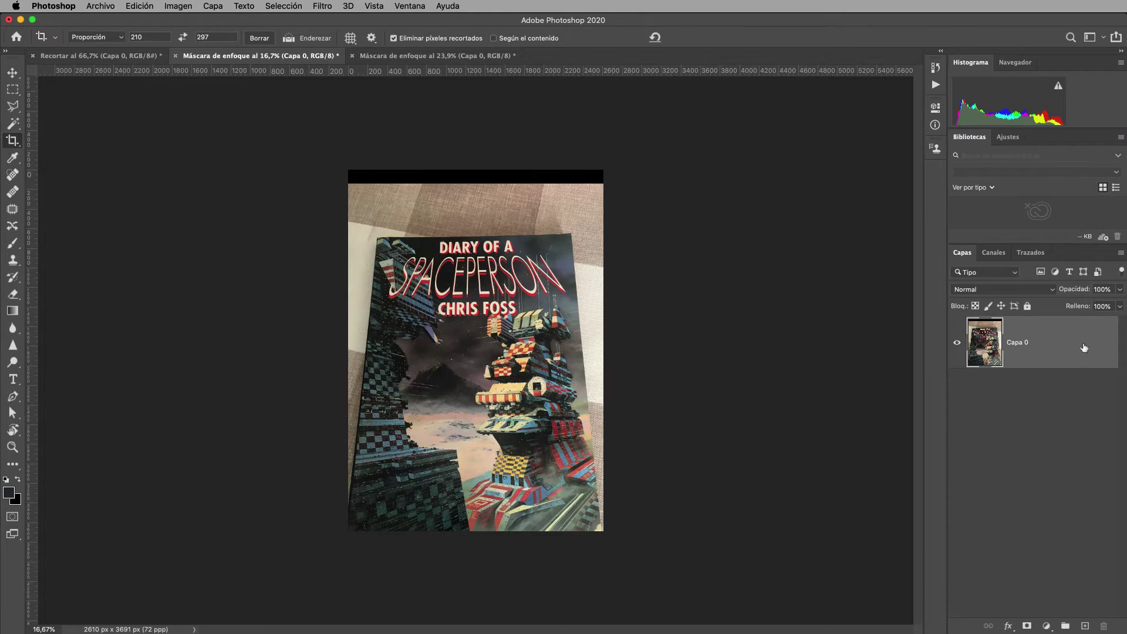
left_click(146, 7)
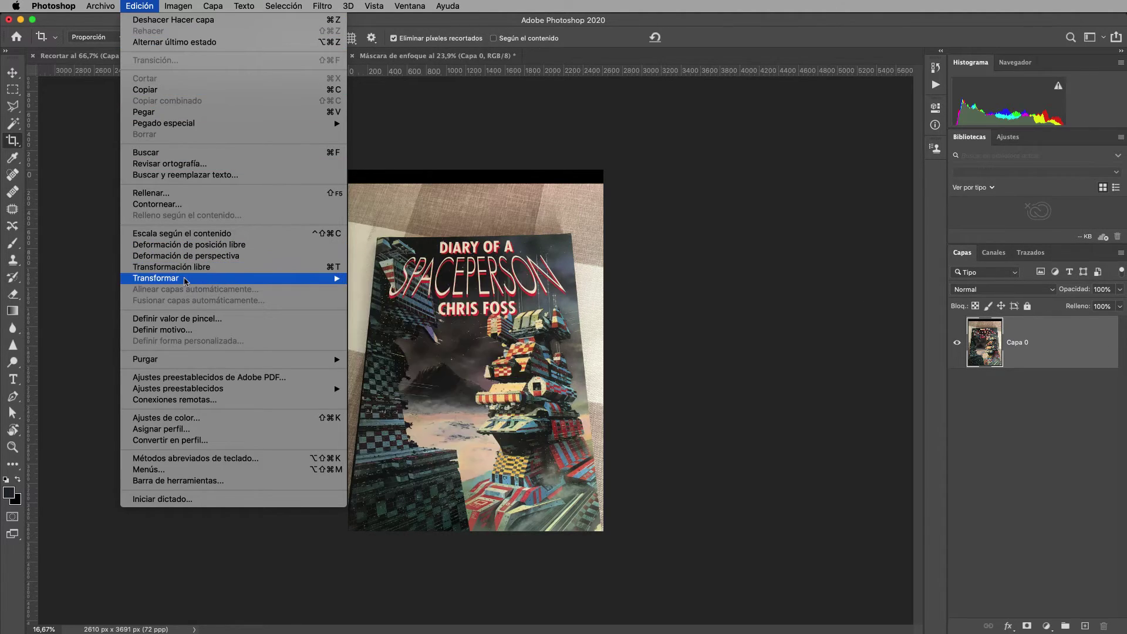
mouse_move(234, 277)
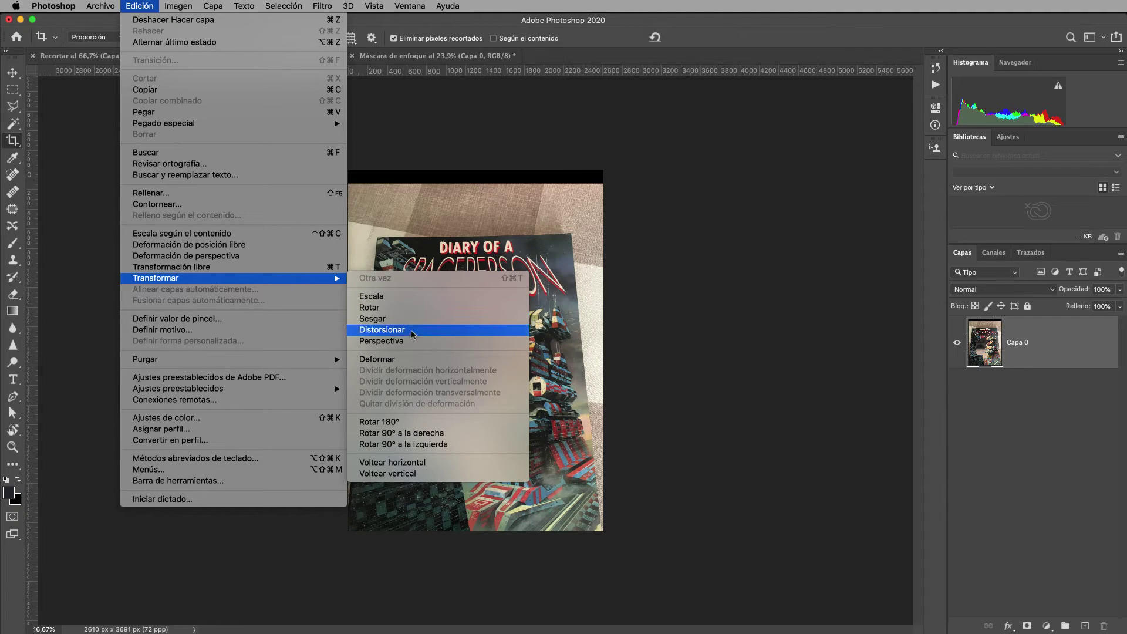
left_click(413, 331)
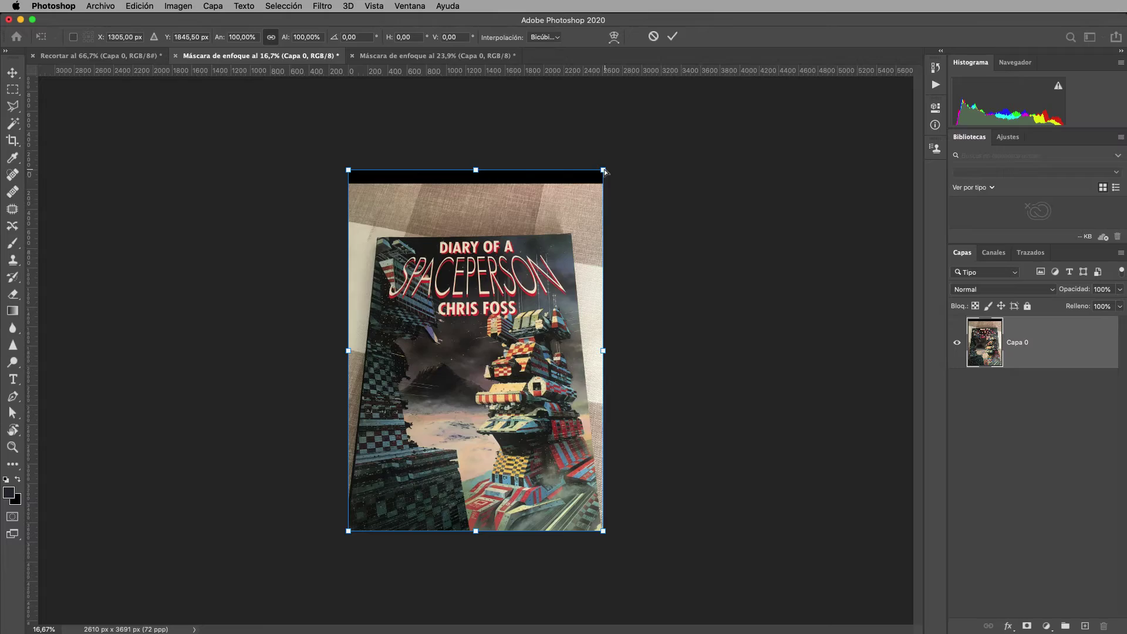
left_click_drag(605, 171, 667, 56)
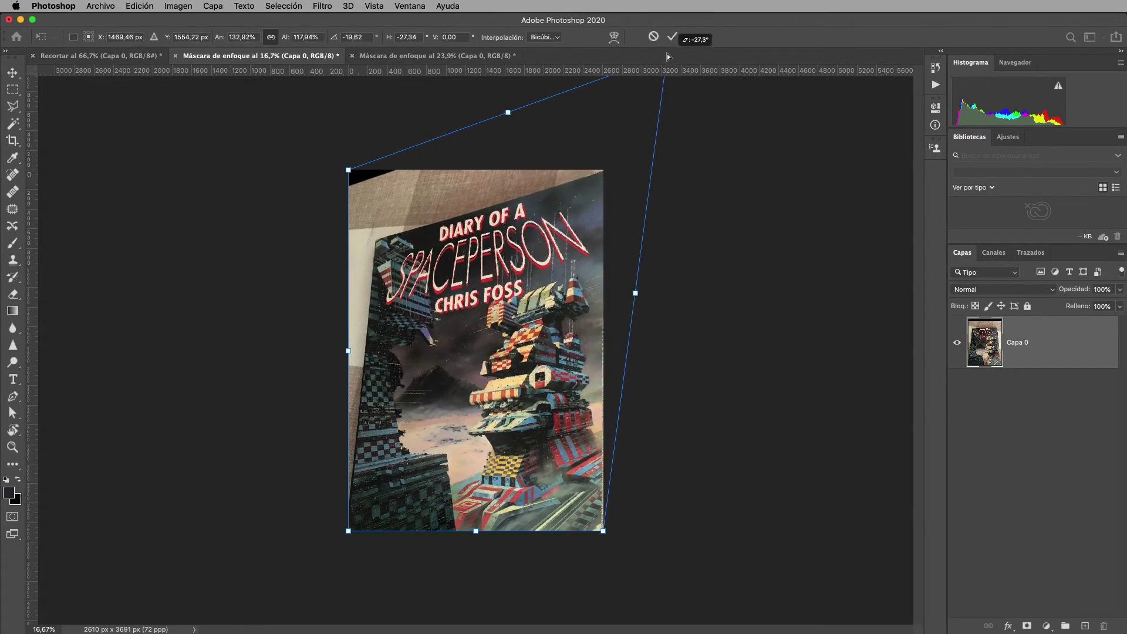
mouse_move(348, 169)
left_mouse_down()
mouse_move(294, 30)
mouse_move(294, 46)
left_mouse_up()
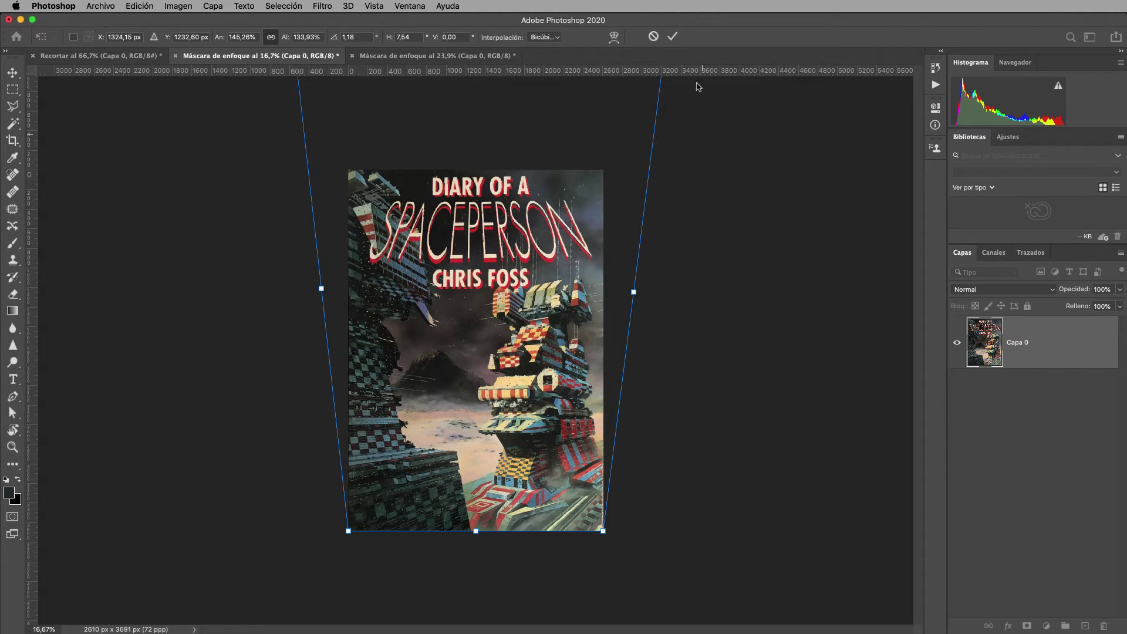
left_click(672, 36)
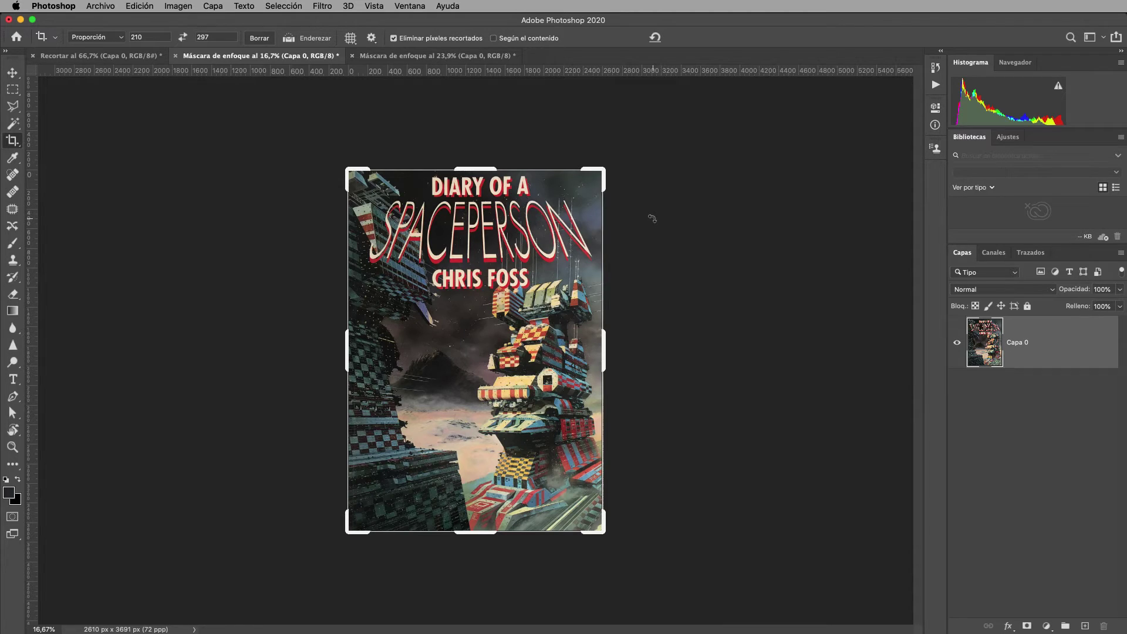
key("m")
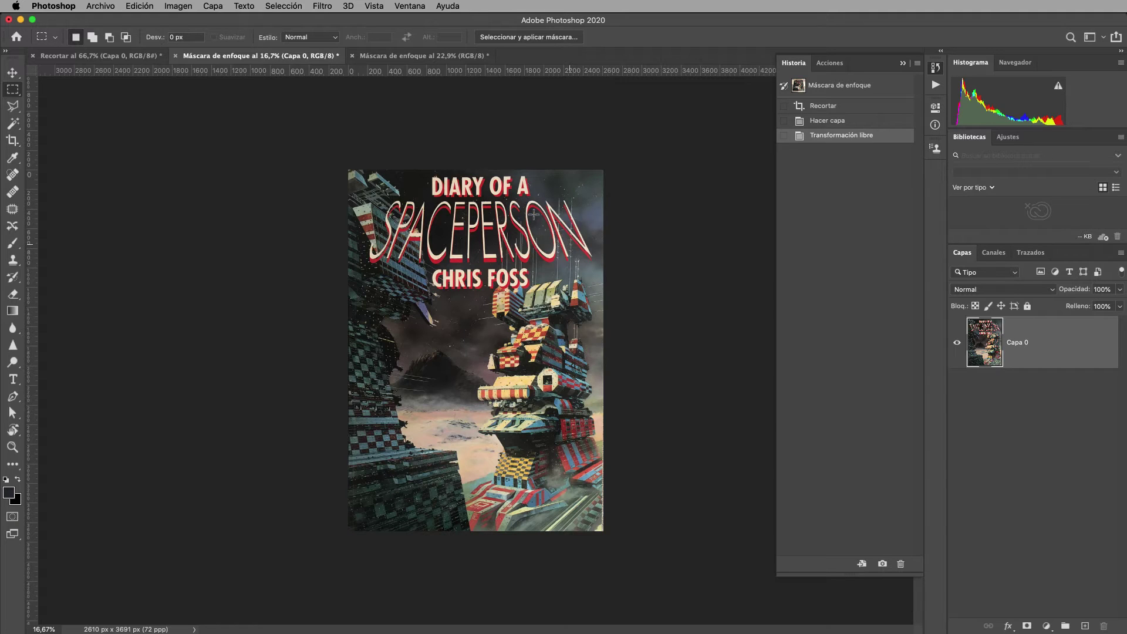
Open the book-page photo tab, adding a horizontal guide and then removing it.
left_click(437, 57)
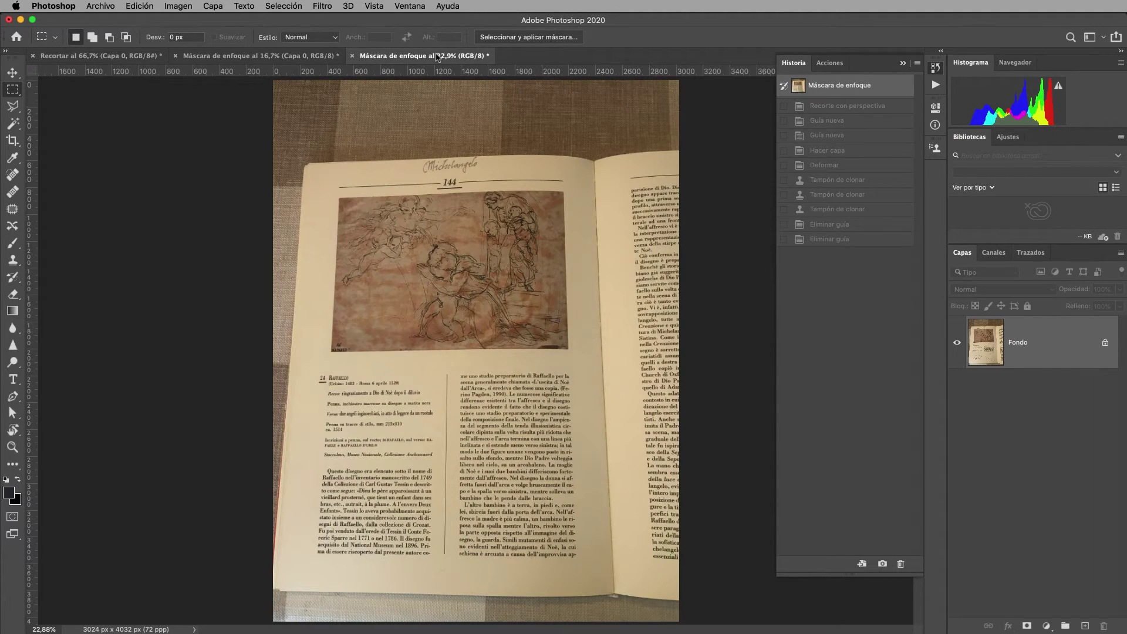
left_click_drag(520, 73, 536, 164)
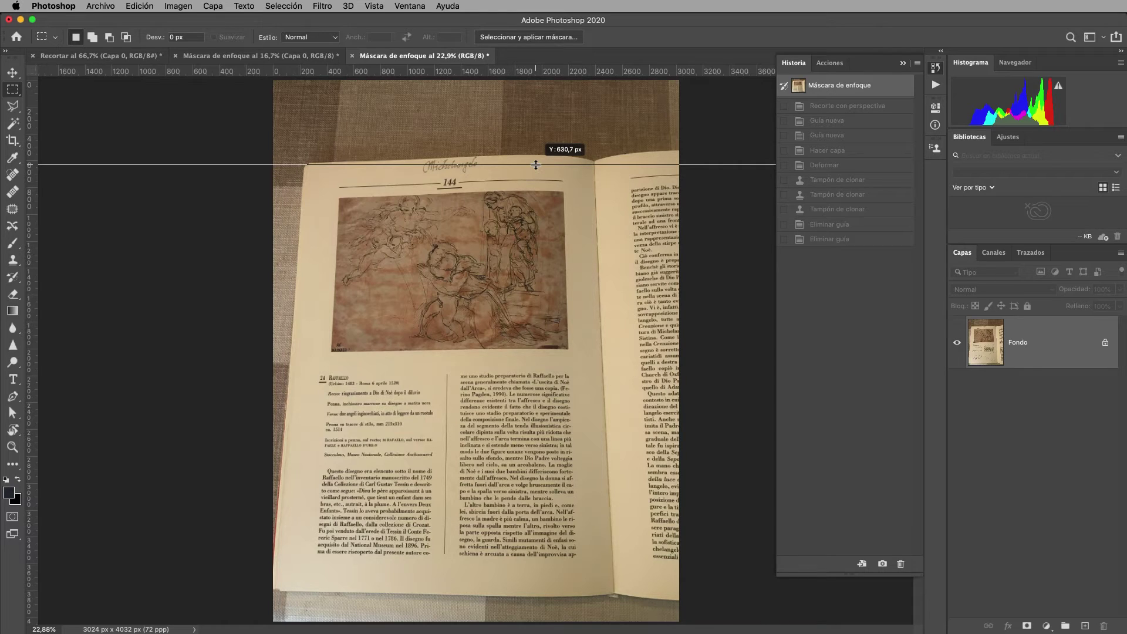
left_click_drag(536, 164, 537, 65)
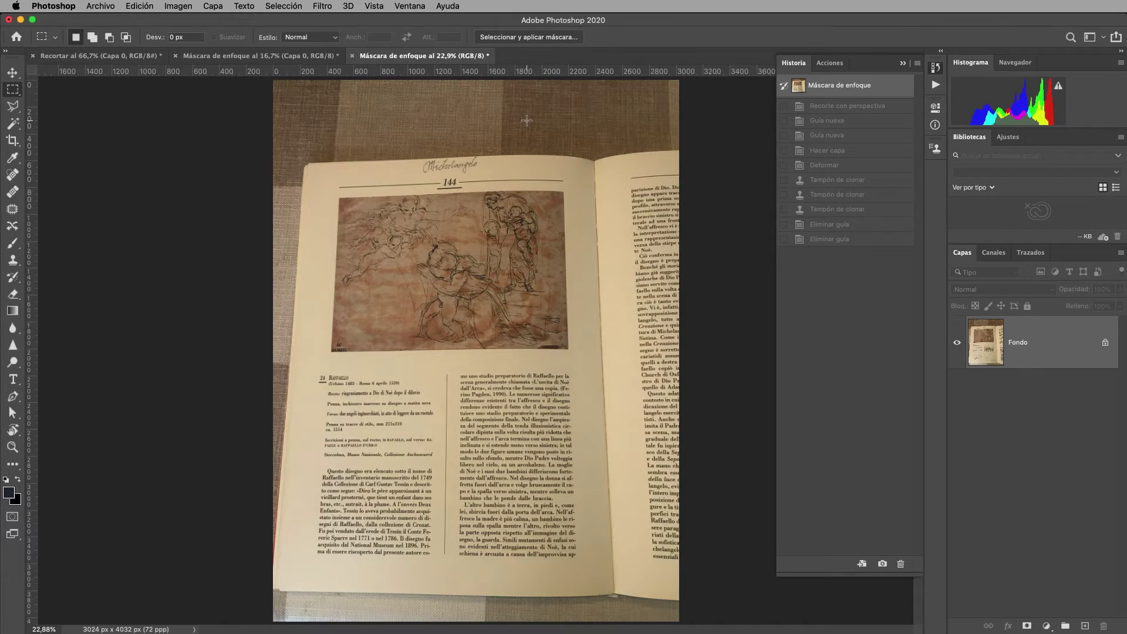
With Perspective Crop, place four corners around the left-hand page's drawing and text.
left_click(14, 144)
right_click(14, 144)
left_click(64, 153)
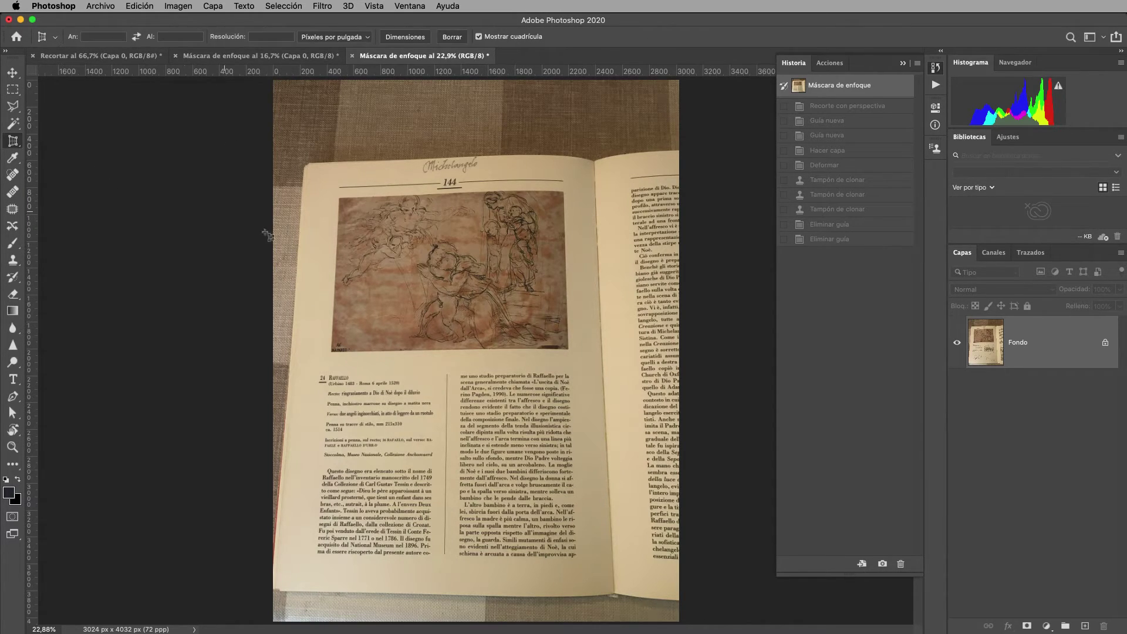
left_click(339, 187)
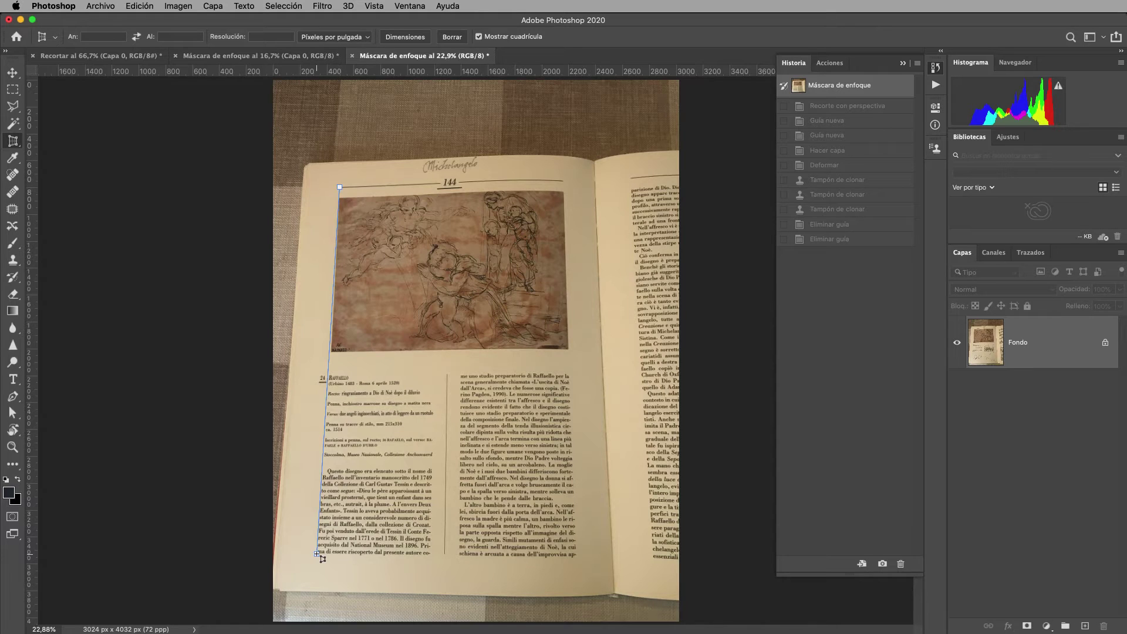
left_click(317, 551)
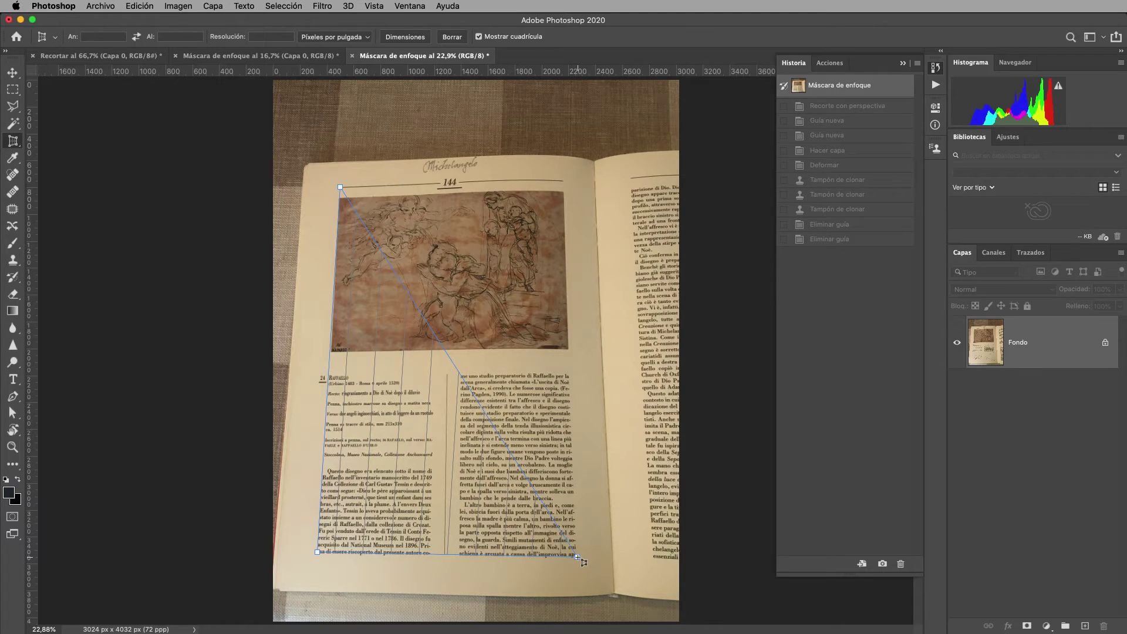
left_click(578, 556)
left_click(562, 176)
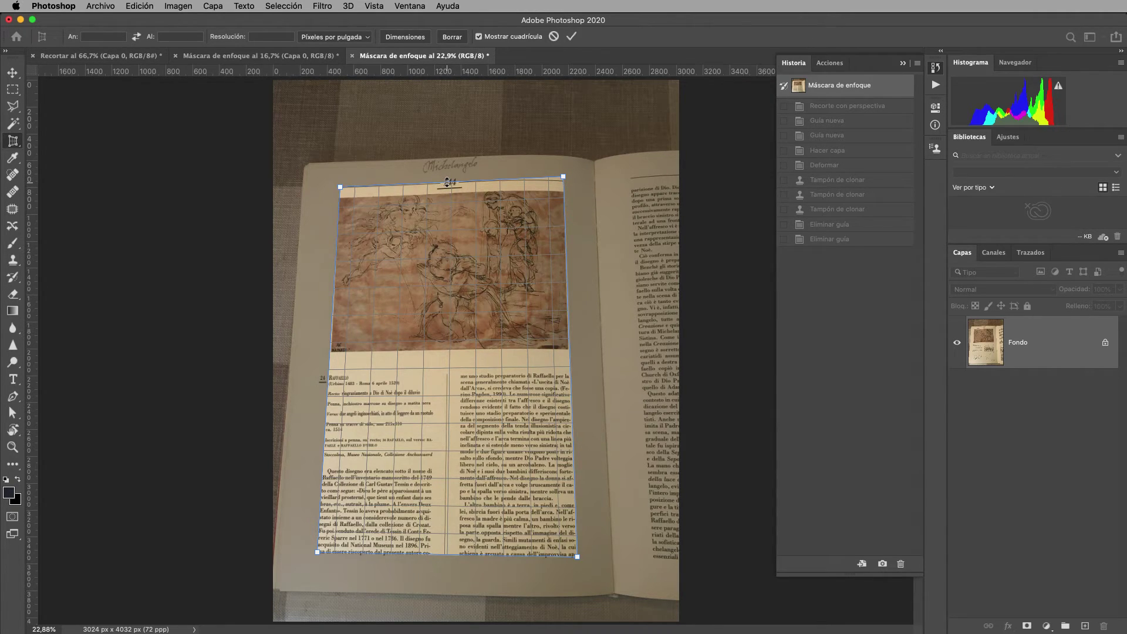
Extend the crop edges to the page borders and apply it, yielding 2778 x 3896 px.
left_click_drag(446, 182, 447, 156)
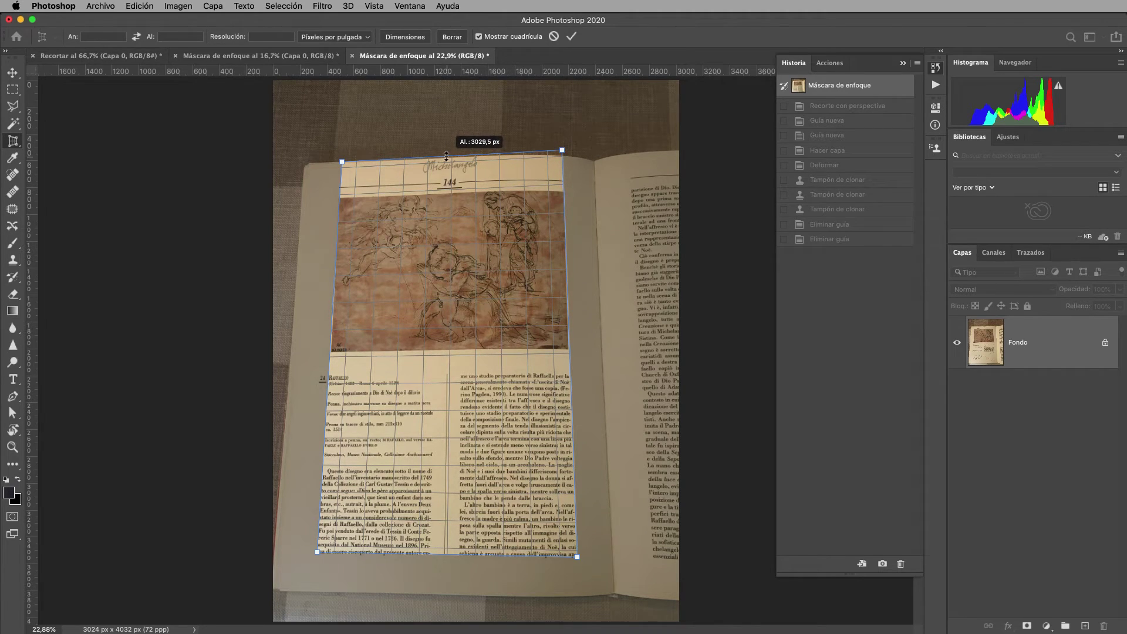
left_click_drag(329, 357, 292, 359)
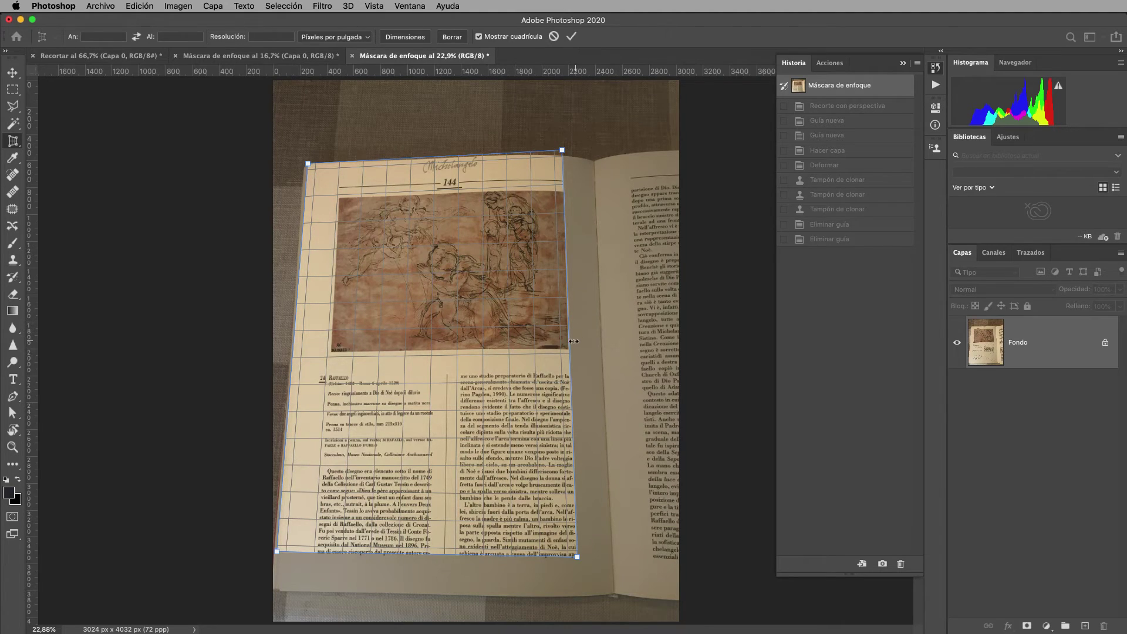
left_click_drag(573, 341, 600, 338)
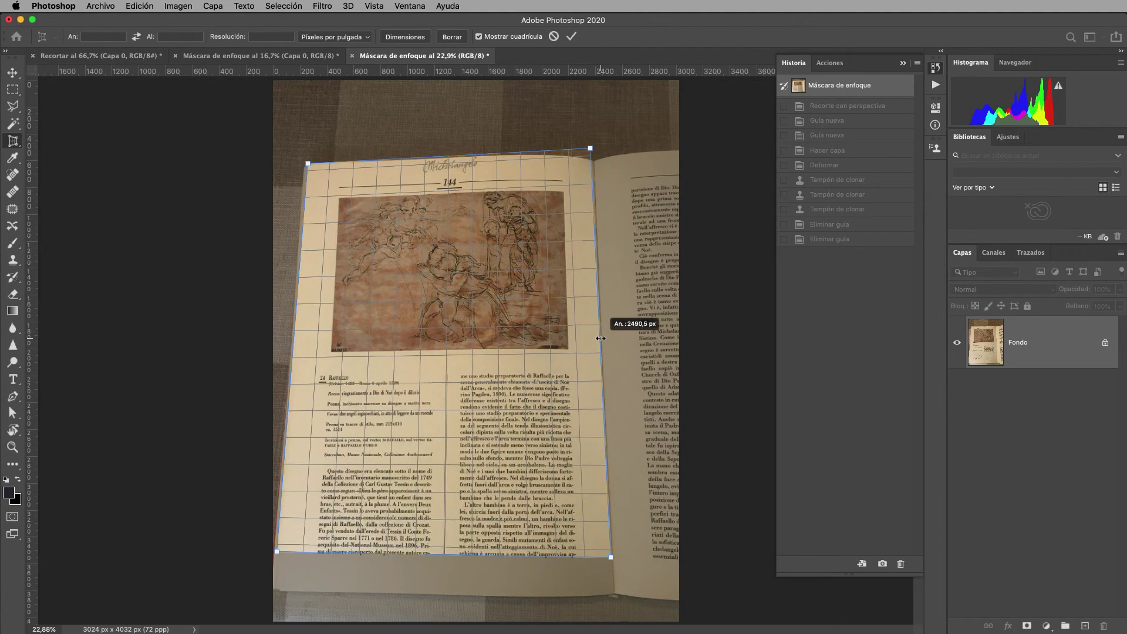
left_click_drag(445, 559, 446, 594)
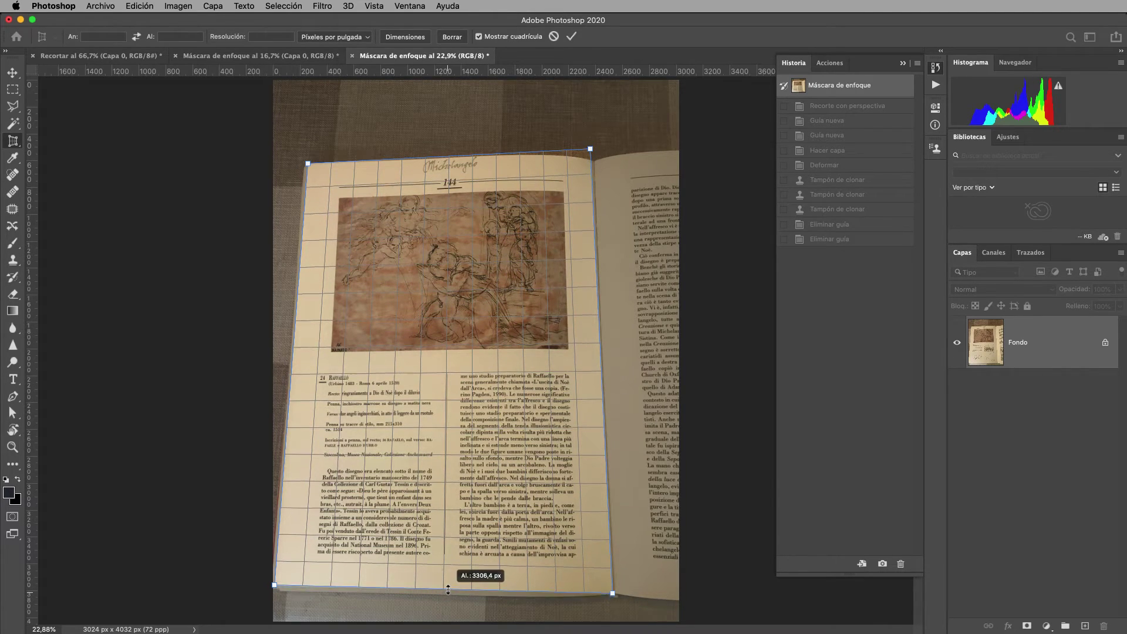
left_click_drag(447, 594, 449, 590)
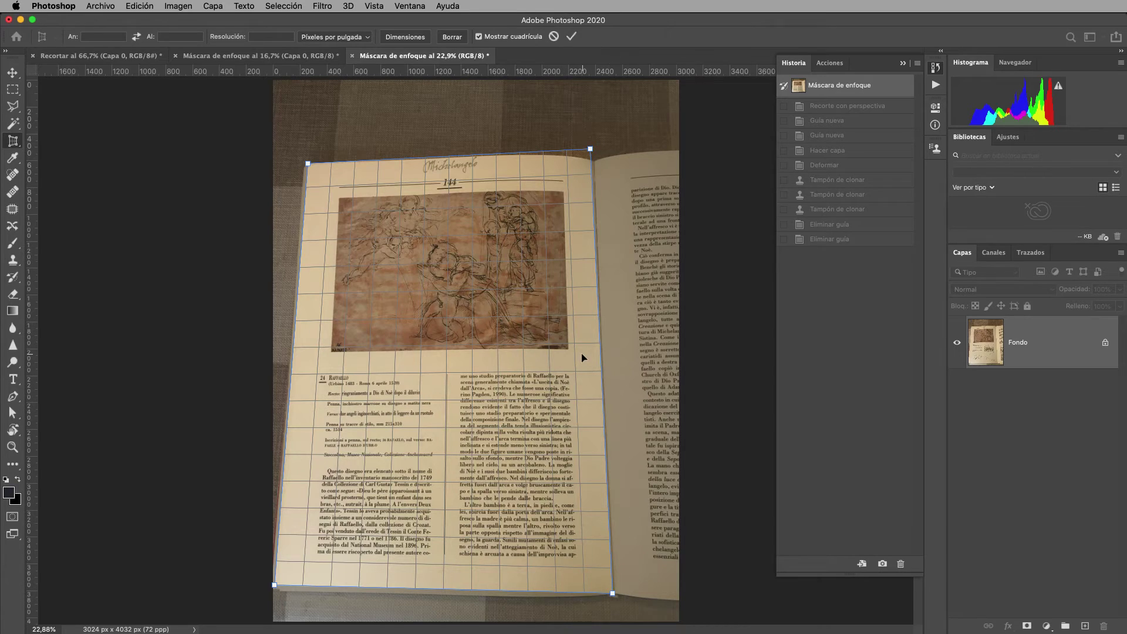
left_click_drag(516, 152, 516, 154)
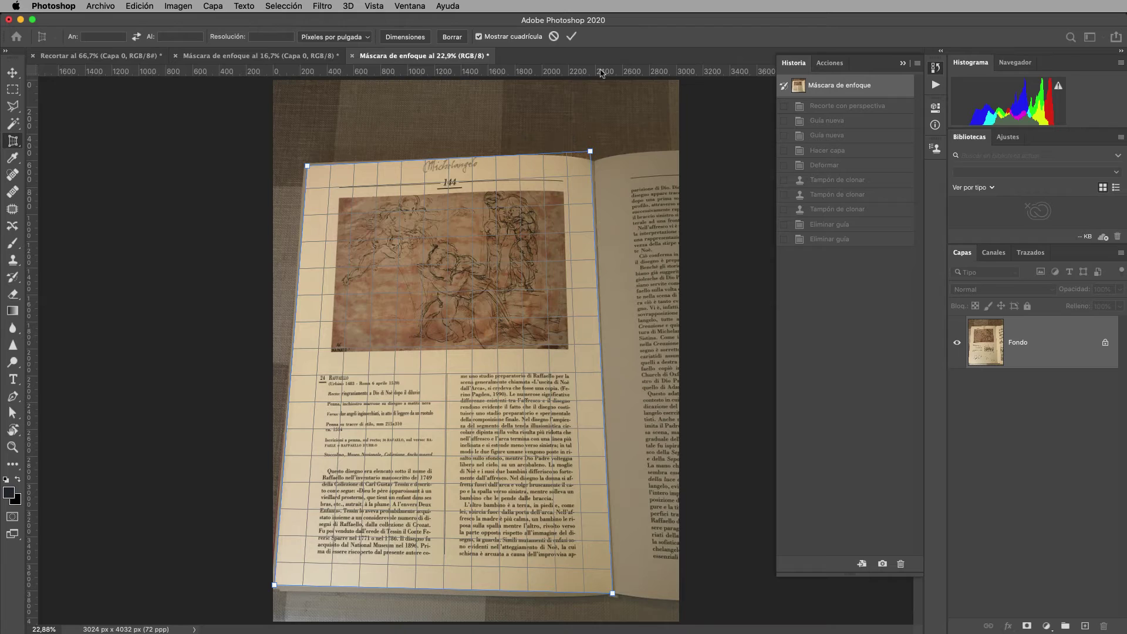
left_click(571, 36)
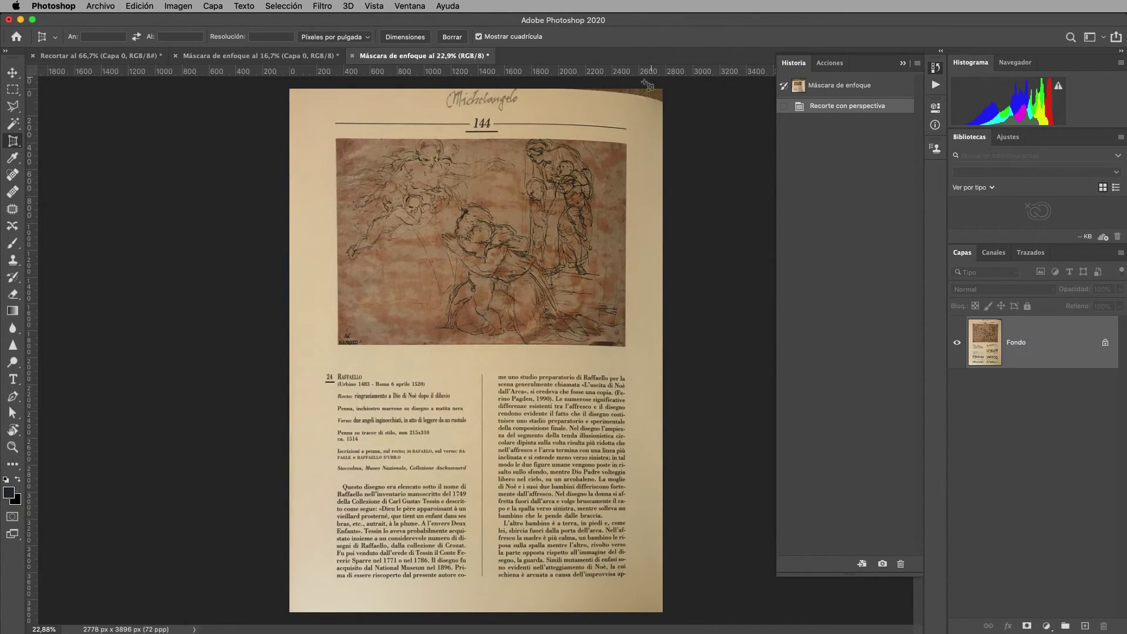
Add a header guide, convert Fondo to Capa 0, and warp the curled top edge onto the guide.
left_click_drag(578, 78, 593, 123)
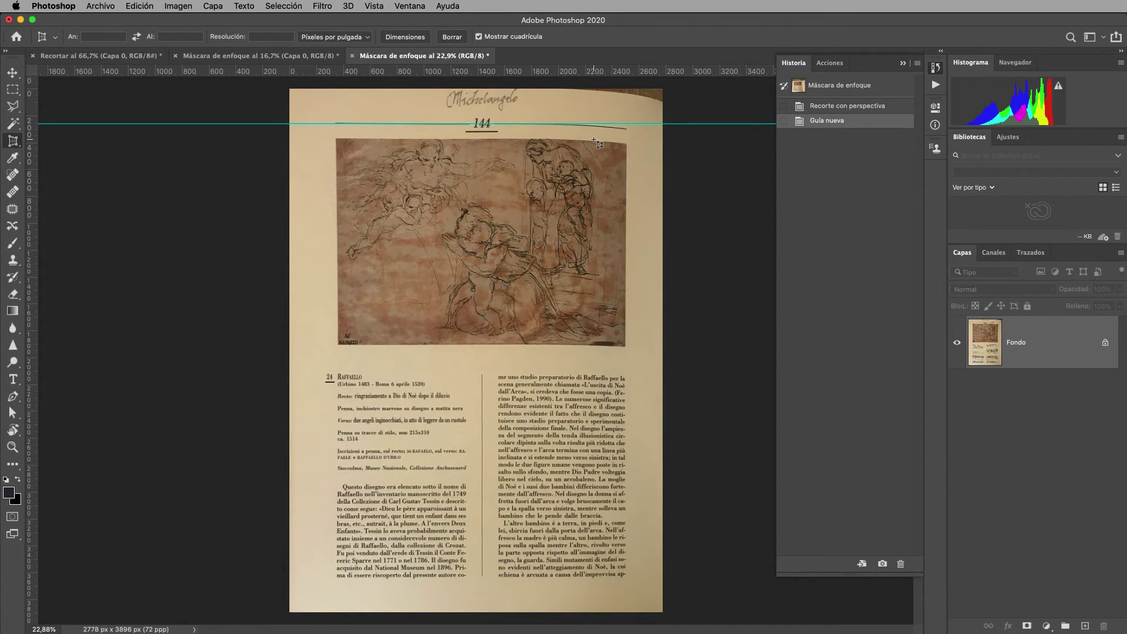
left_click(1105, 344)
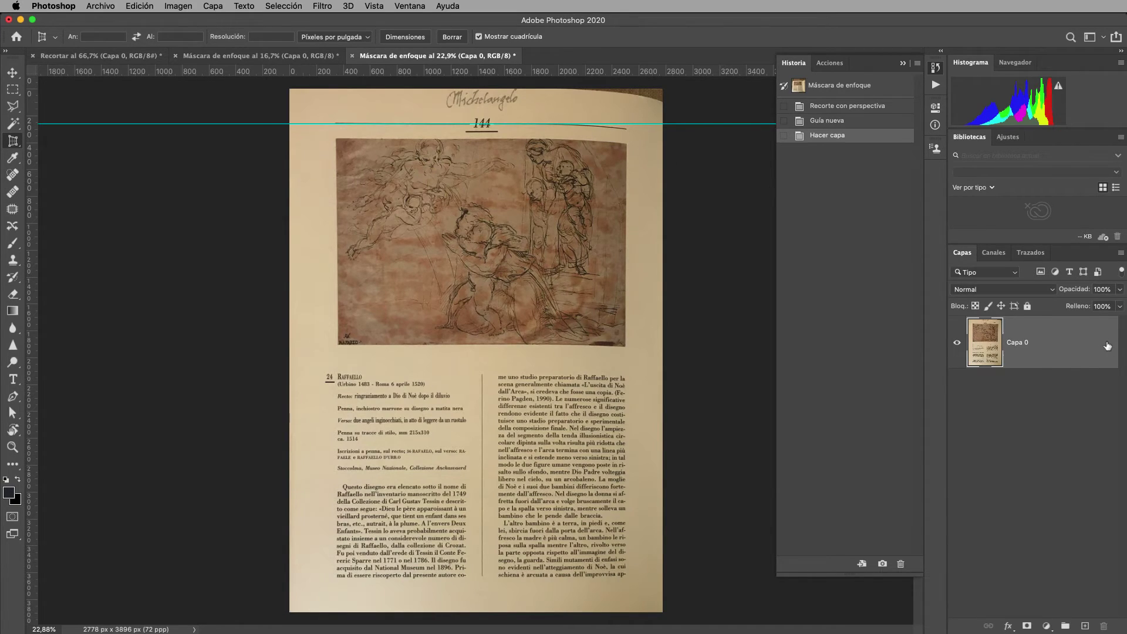
left_click(141, 7)
mouse_move(154, 278)
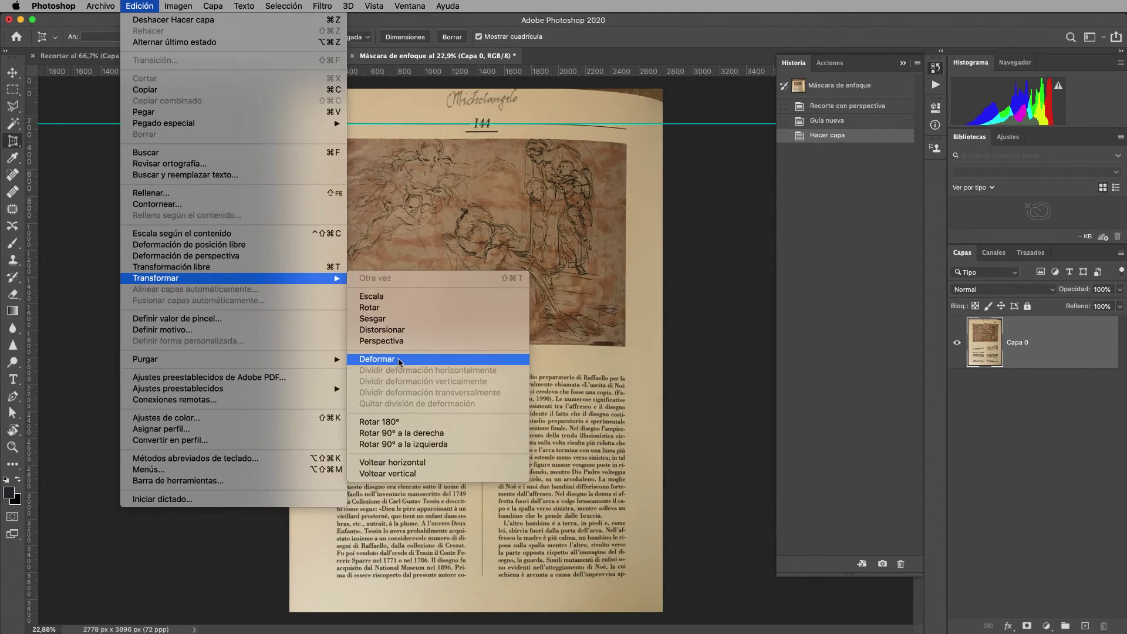
left_click(399, 361)
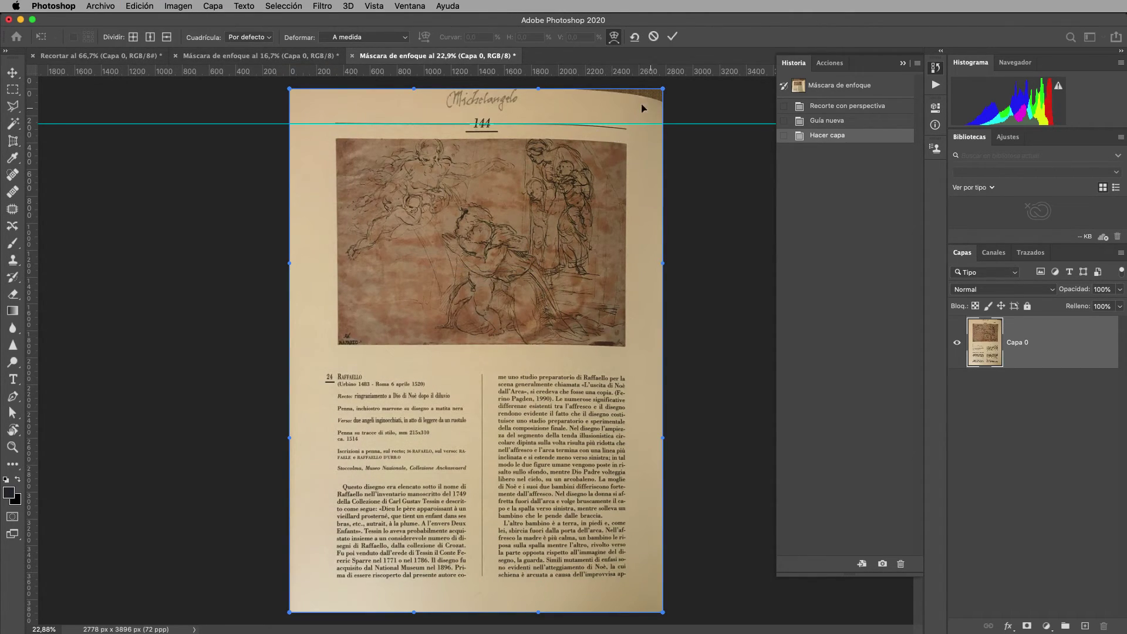
left_click_drag(652, 109, 655, 101)
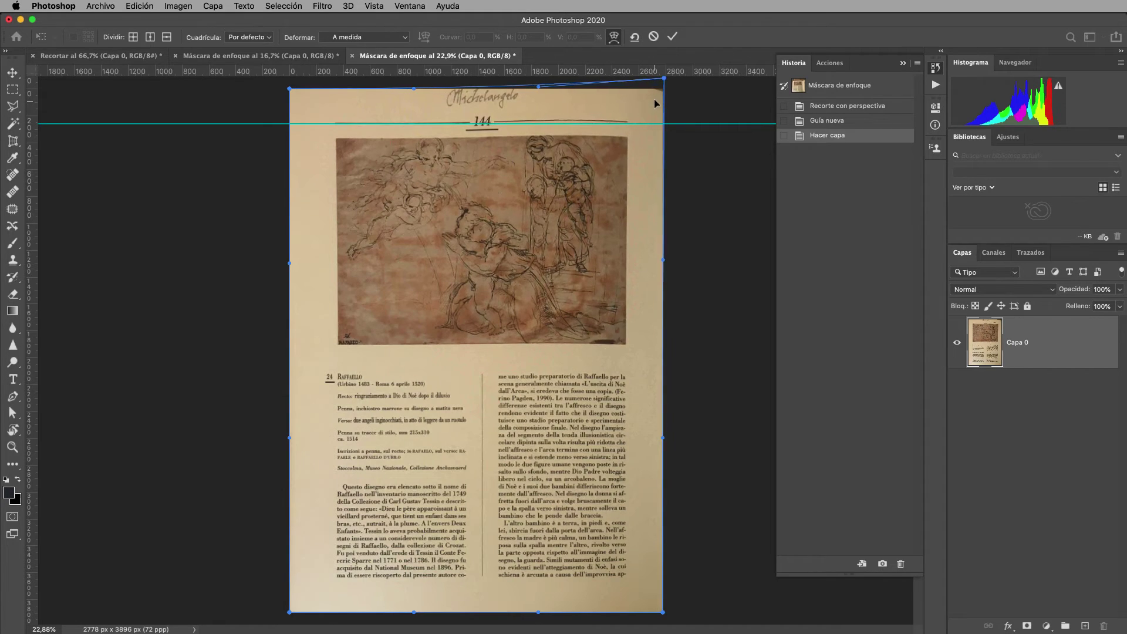
left_click_drag(575, 121, 576, 118)
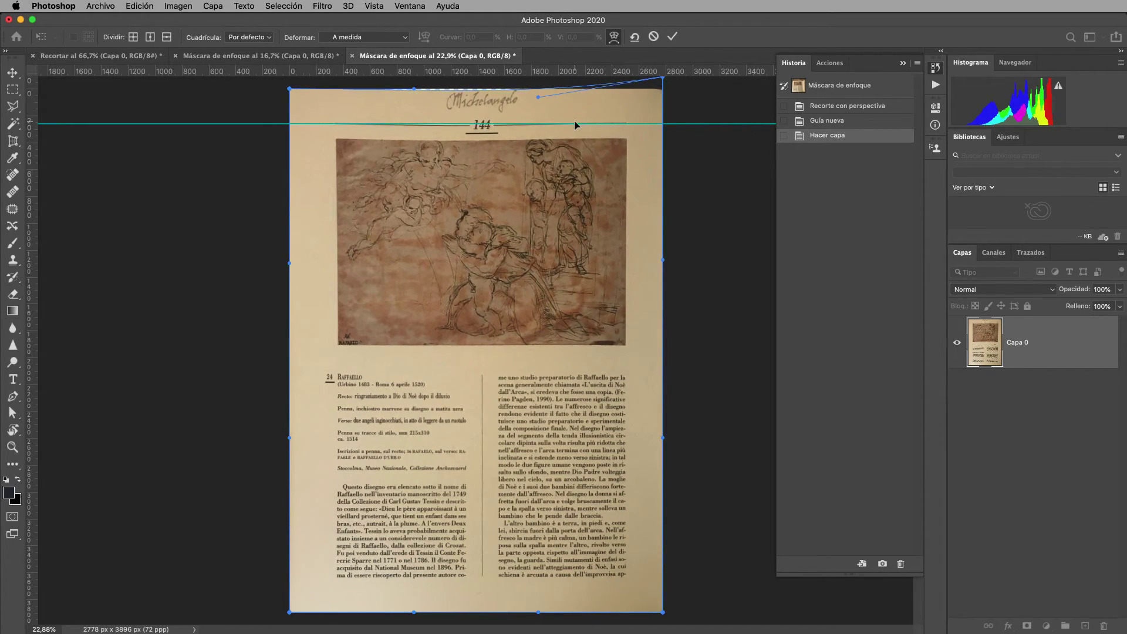
left_click_drag(428, 118, 428, 116)
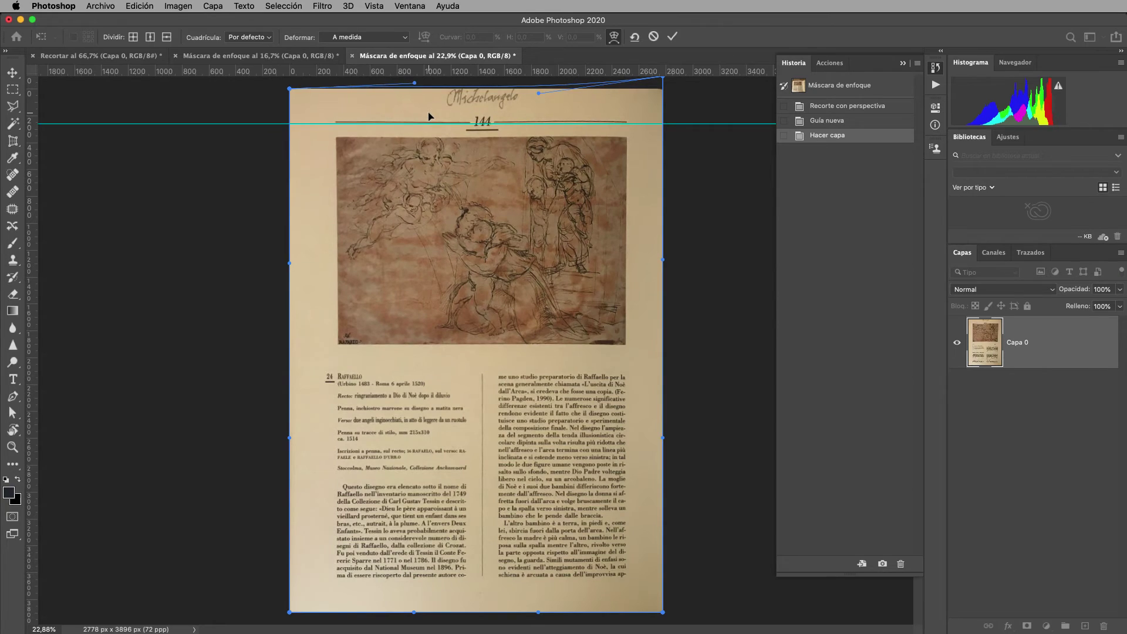
left_click_drag(575, 111, 575, 115)
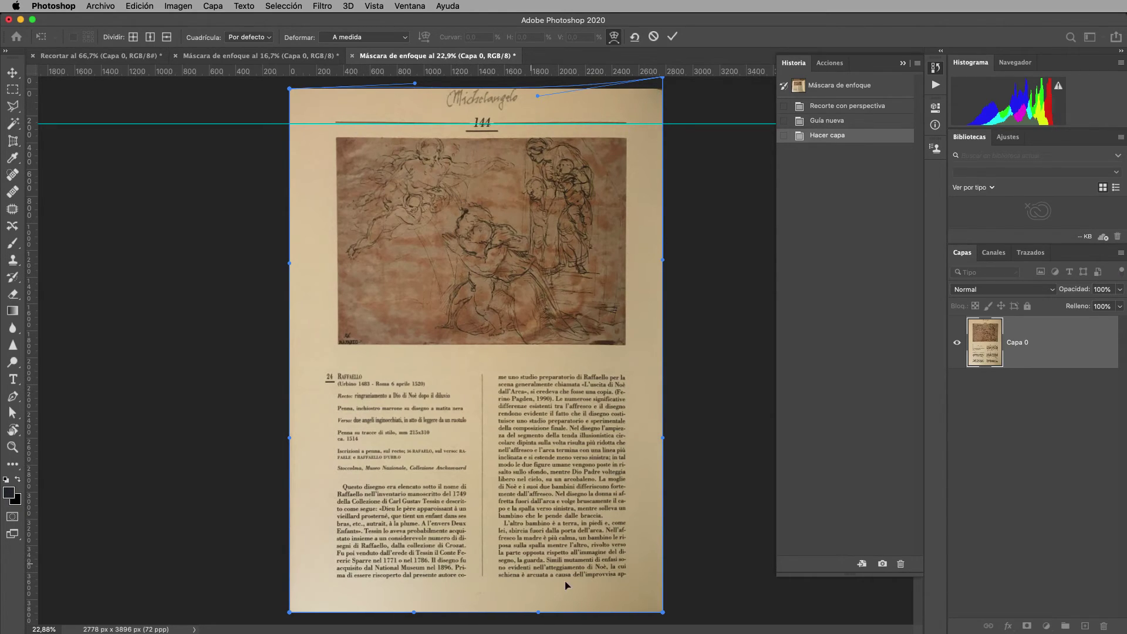
Add guides at the last text line, left text margin and illustration's right edge, then apply the warp.
mouse_move(633, 71)
left_mouse_down()
mouse_move(667, 621)
mouse_move(665, 581)
left_mouse_up()
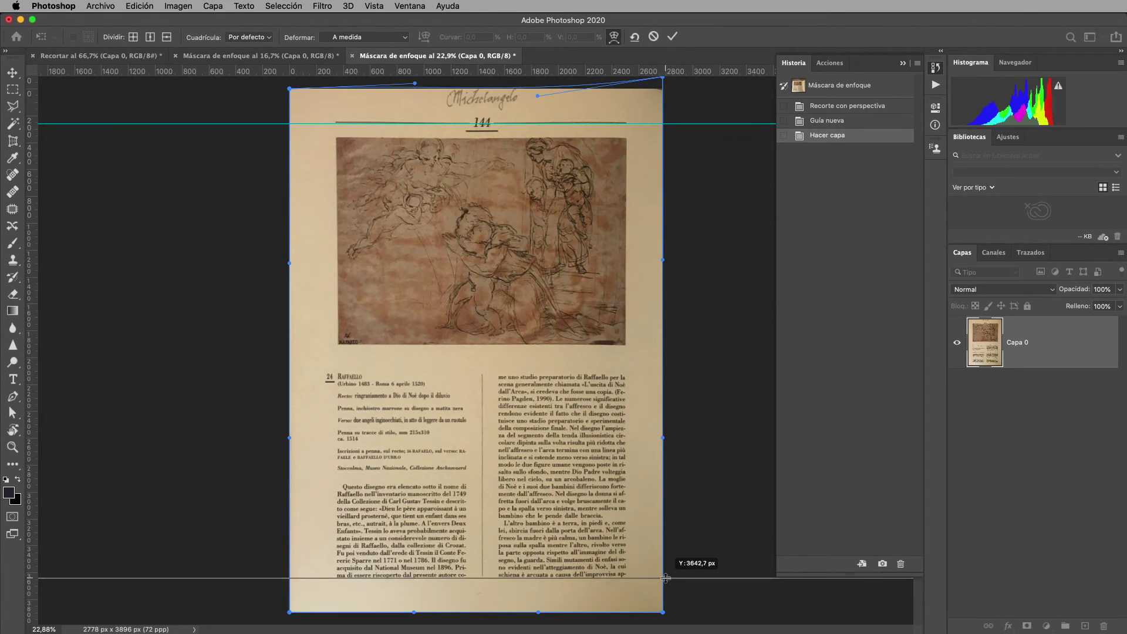
left_click_drag(665, 578, 665, 578)
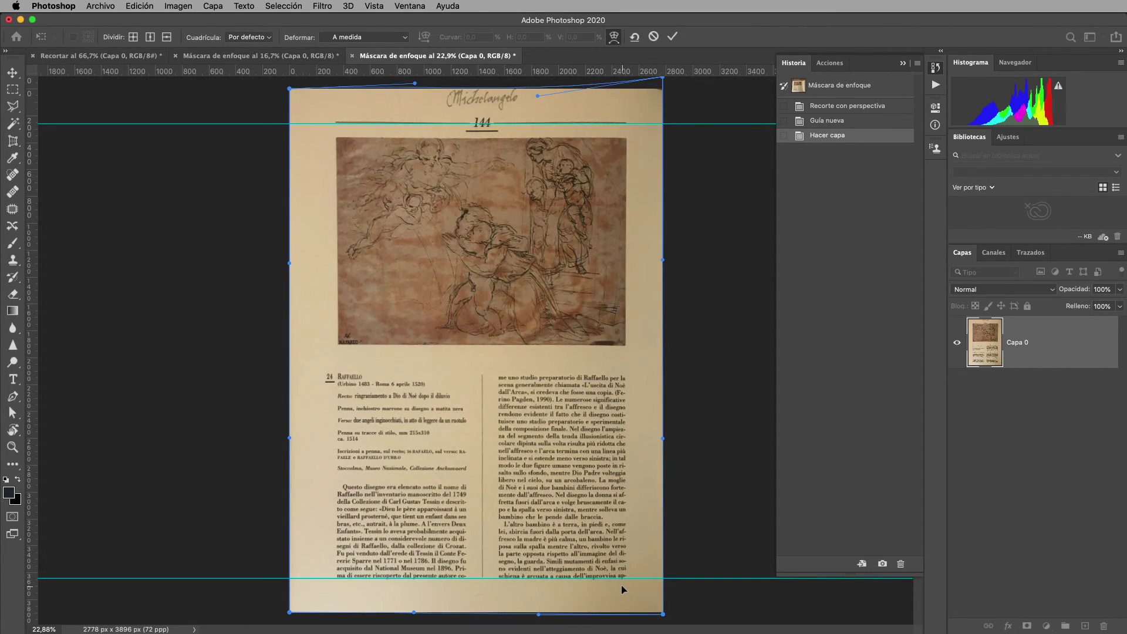
left_click_drag(29, 250, 335, 255)
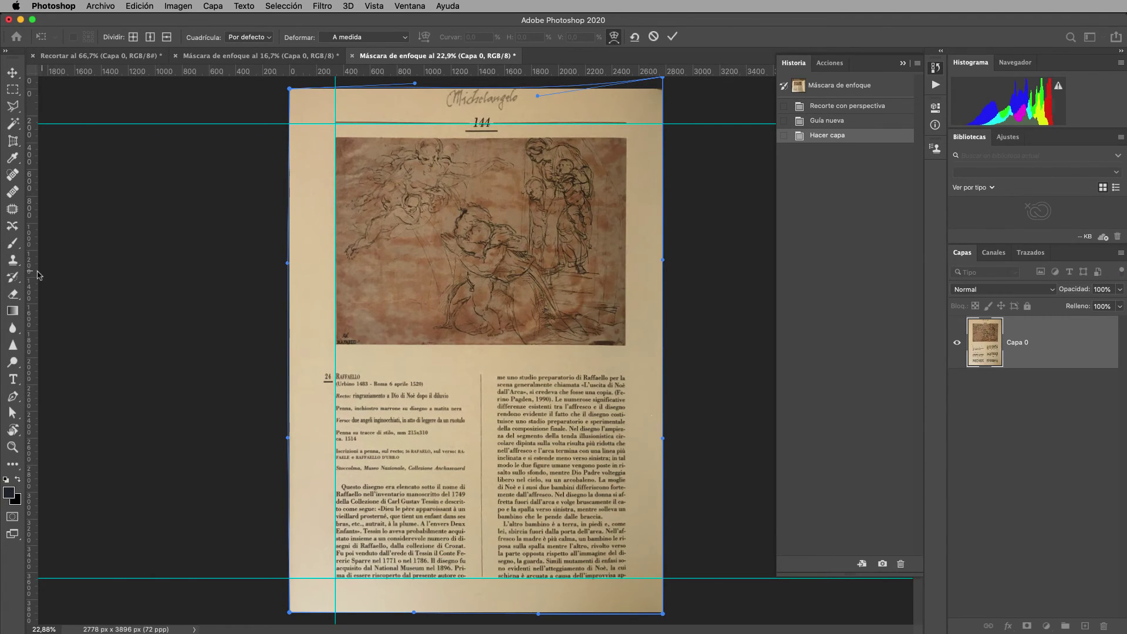
left_click_drag(30, 274, 626, 271)
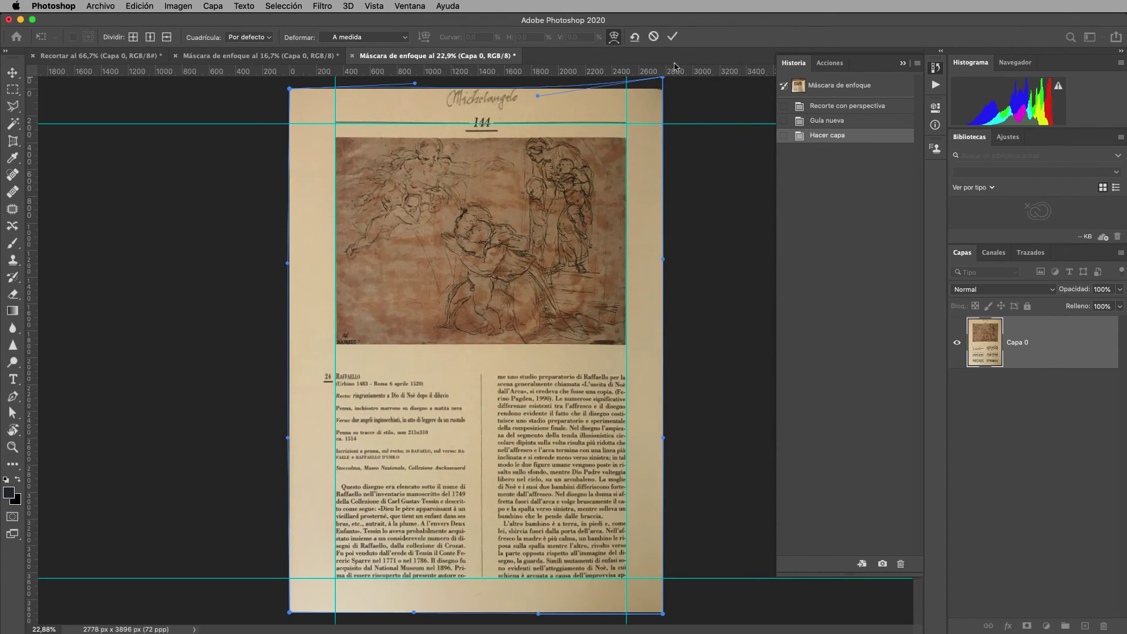
left_click(672, 36)
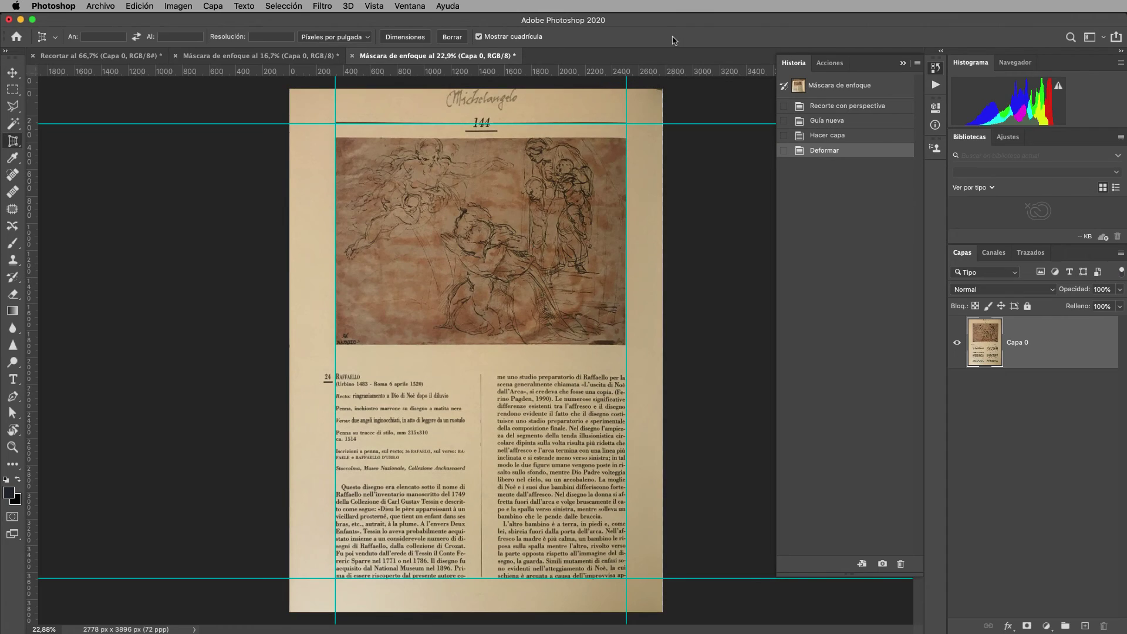
Hide the guides and clone-stamp paper over the page's top-right and bottom-right corners.
left_click(374, 6)
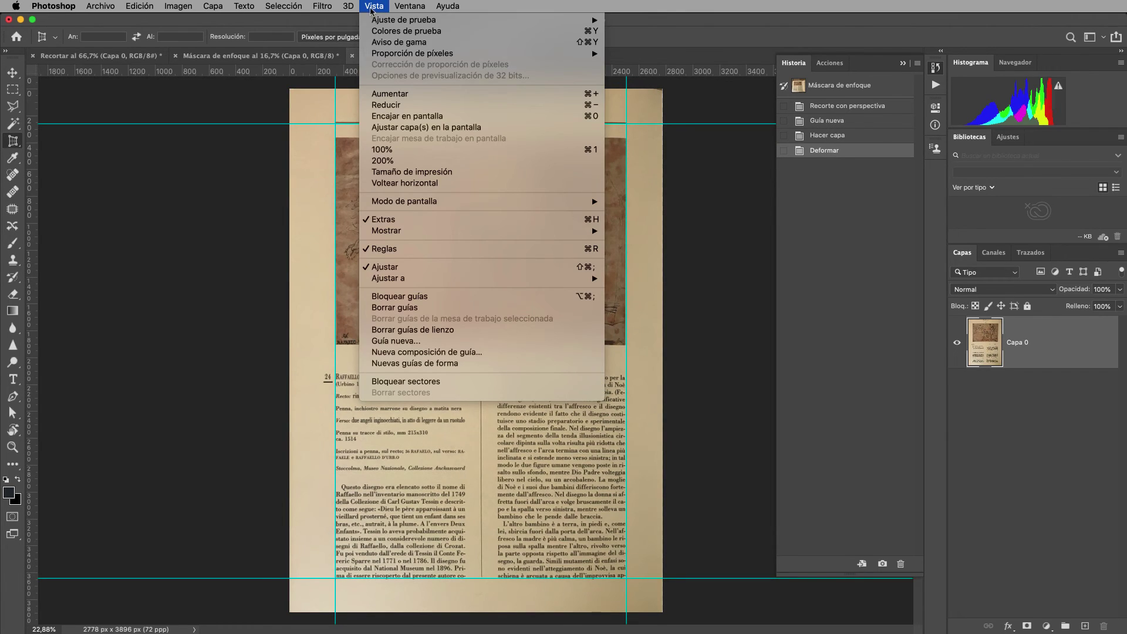
left_click(411, 219)
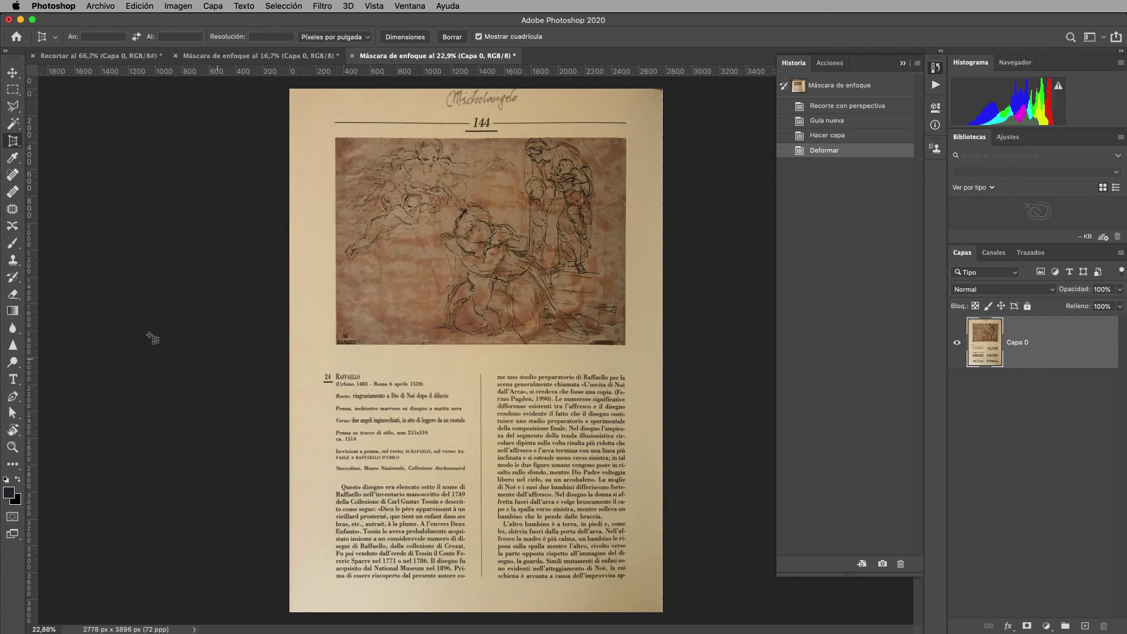
left_click(13, 260)
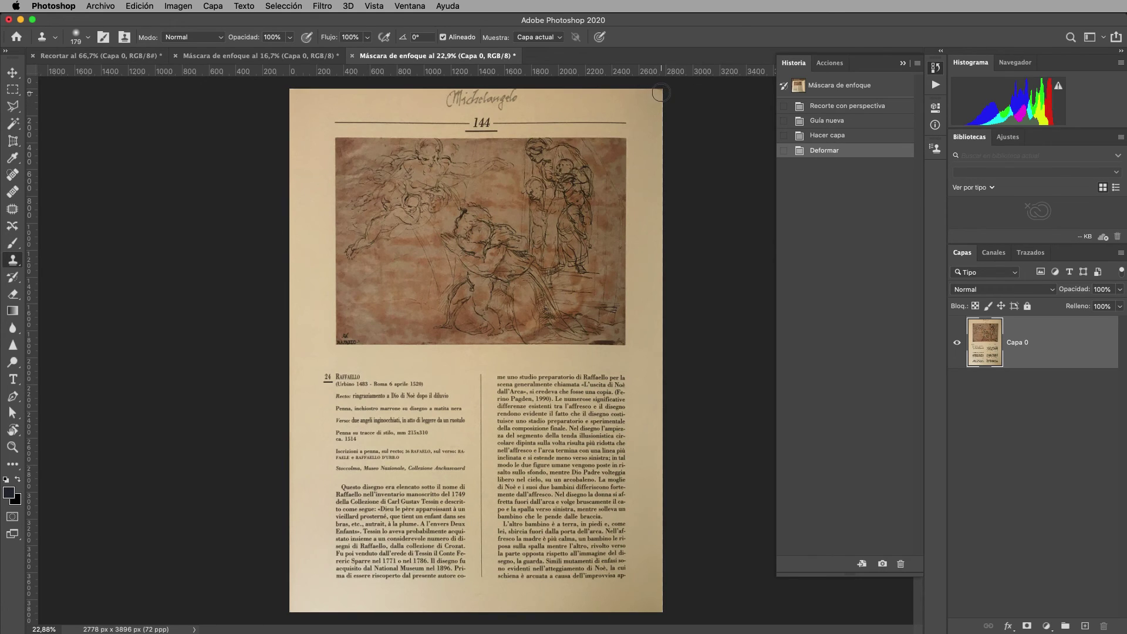
left_click(663, 122)
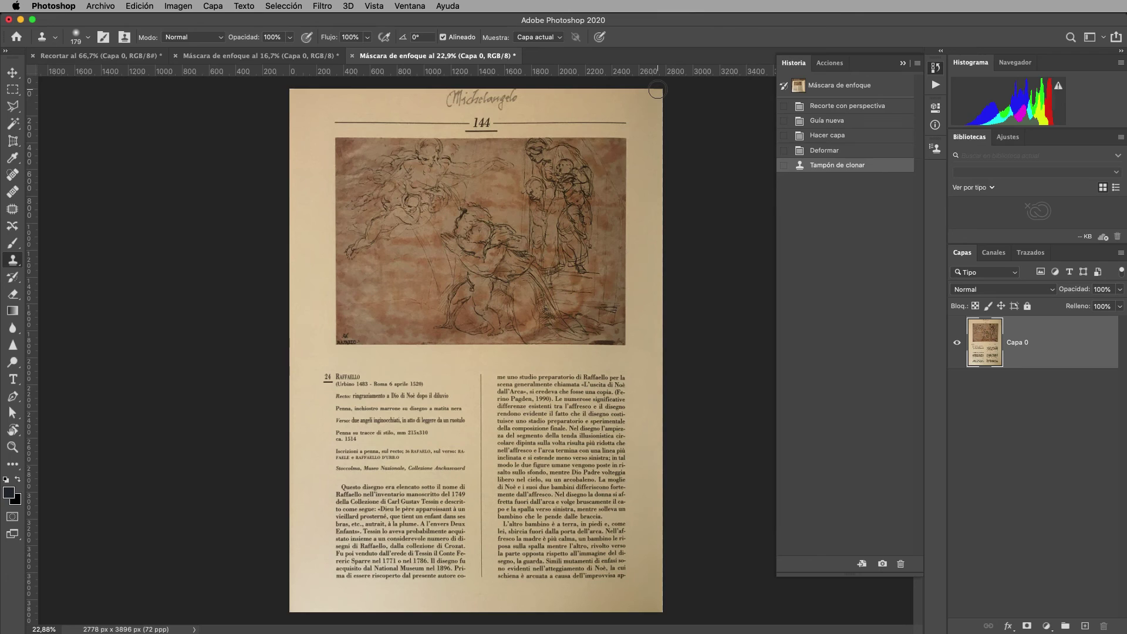
left_click(656, 91)
left_click(659, 92)
left_click(662, 93)
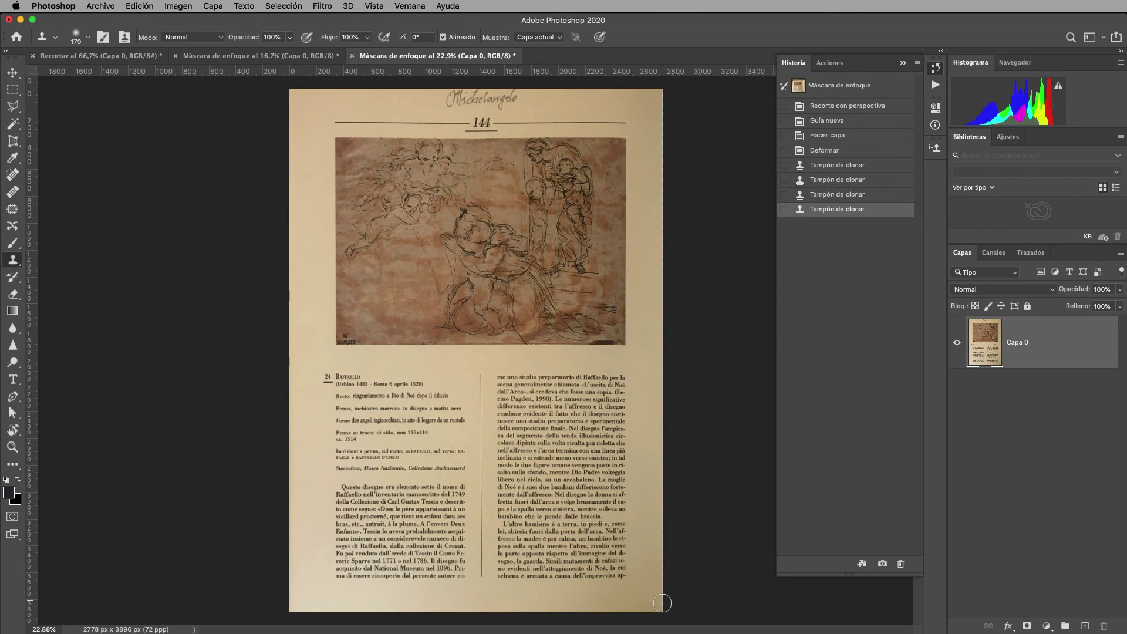
left_click(665, 602)
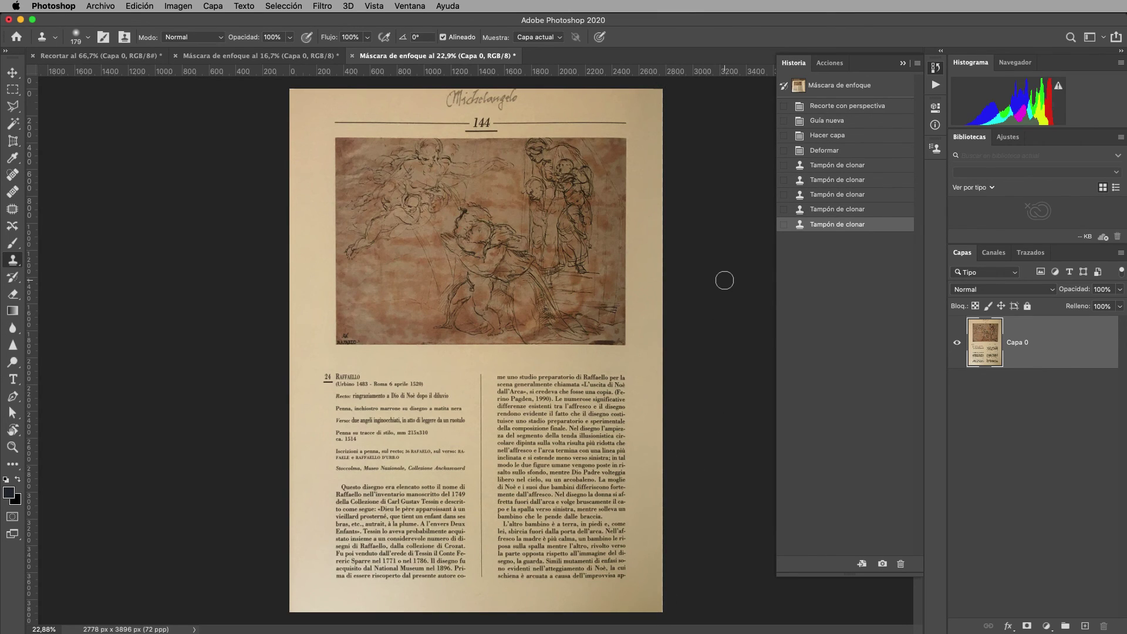